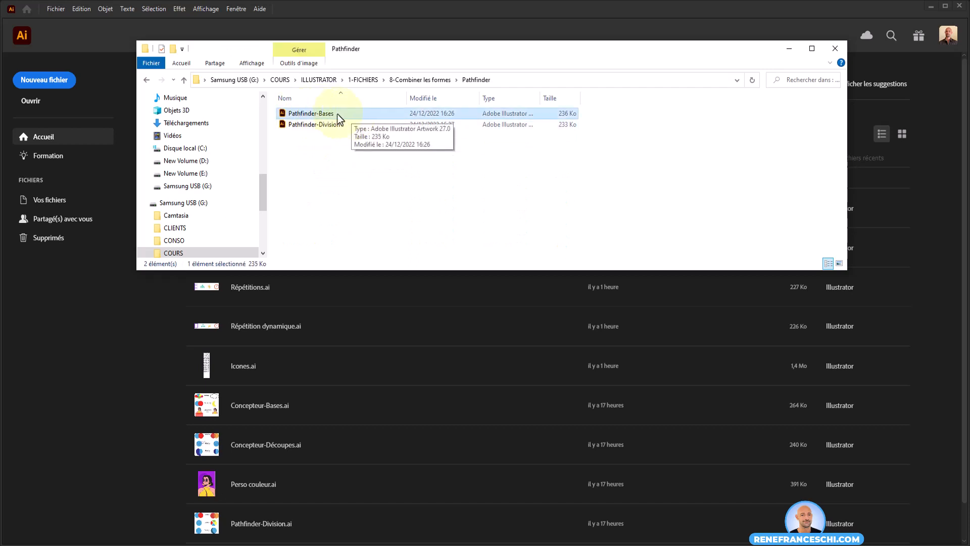
Open the Pathfinder-Bases file and set up the Ellipse tool with a red fill and no stroke.
{"action": "double_click", "coordinate": [376, 113]}
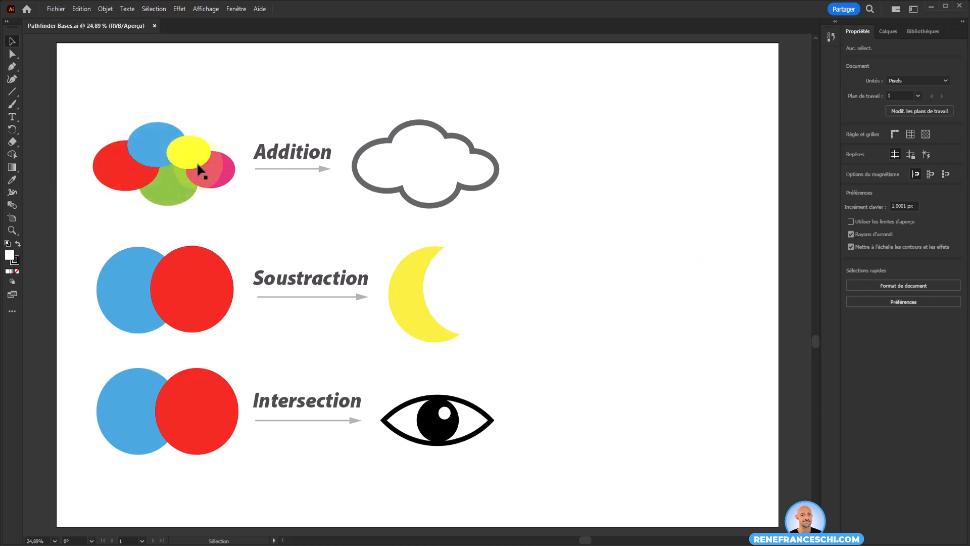
{"action": "left_click", "coordinate": [11, 93]}
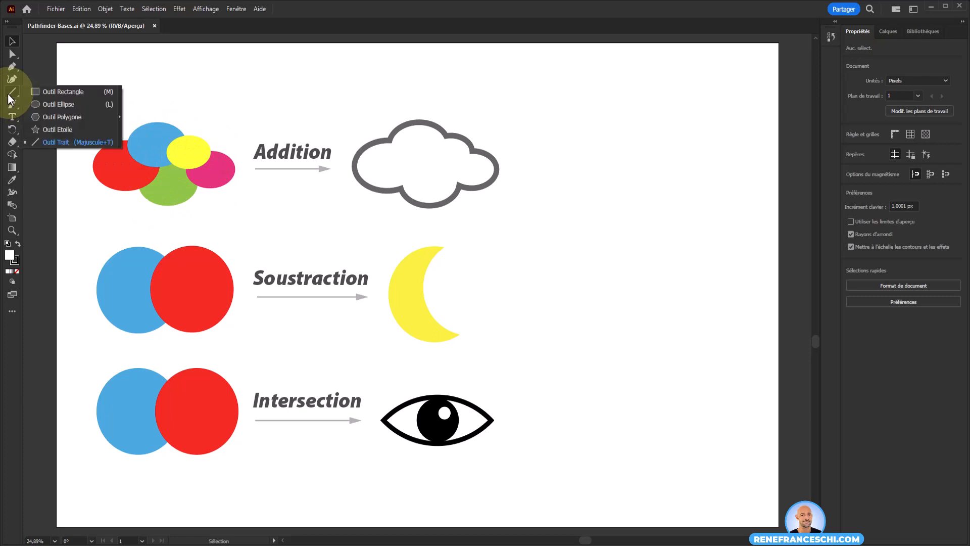
{"action": "left_click", "coordinate": [58, 104]}
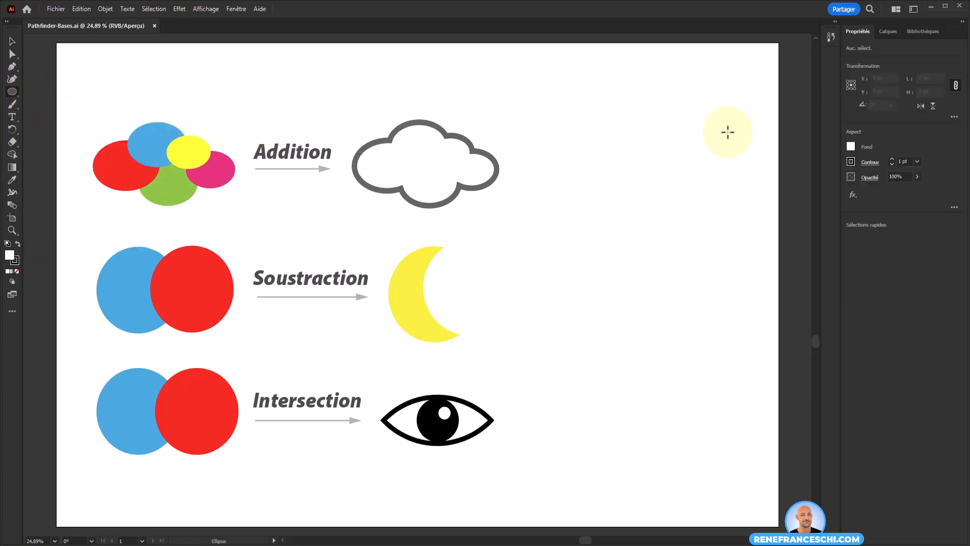
{"action": "left_click", "coordinate": [850, 162]}
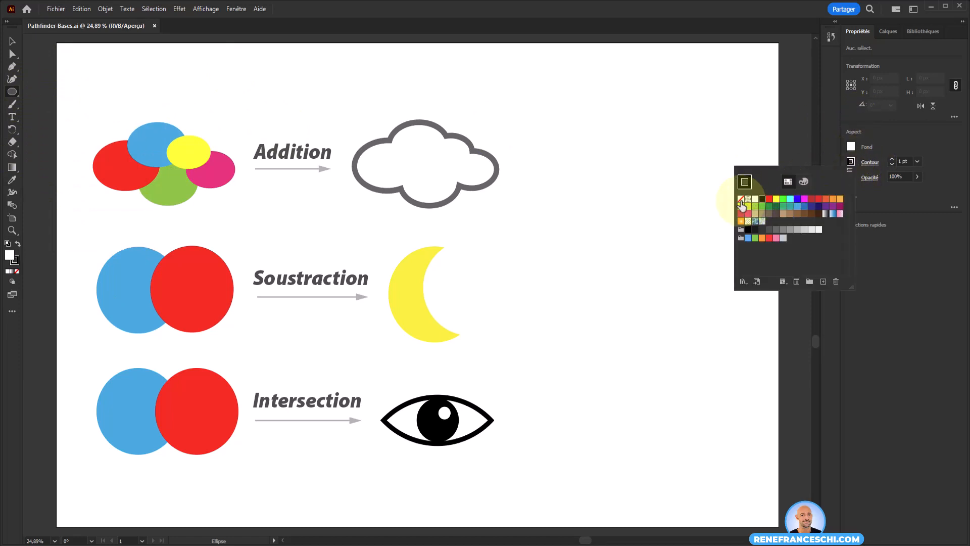
{"action": "left_click", "coordinate": [741, 200]}
{"action": "left_click", "coordinate": [854, 148]}
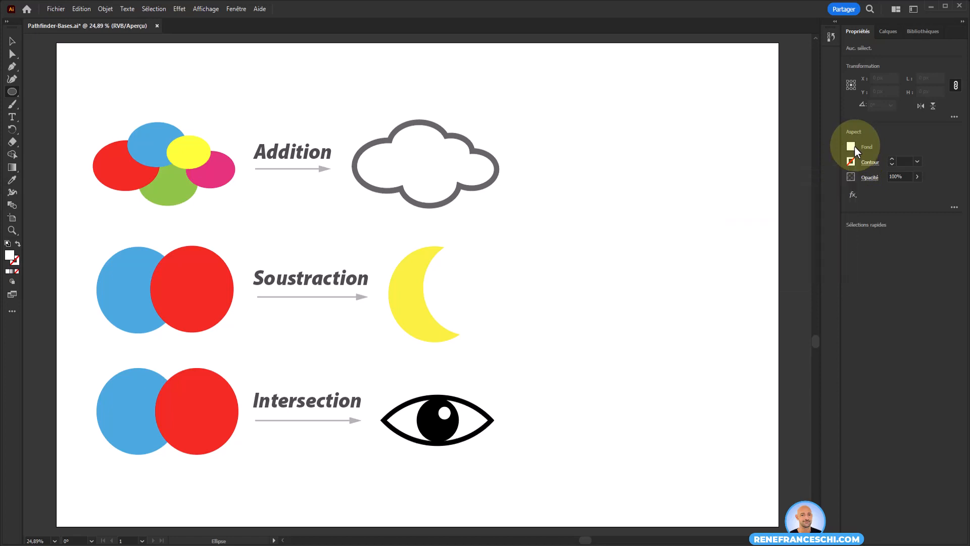
{"action": "left_click", "coordinate": [851, 147]}
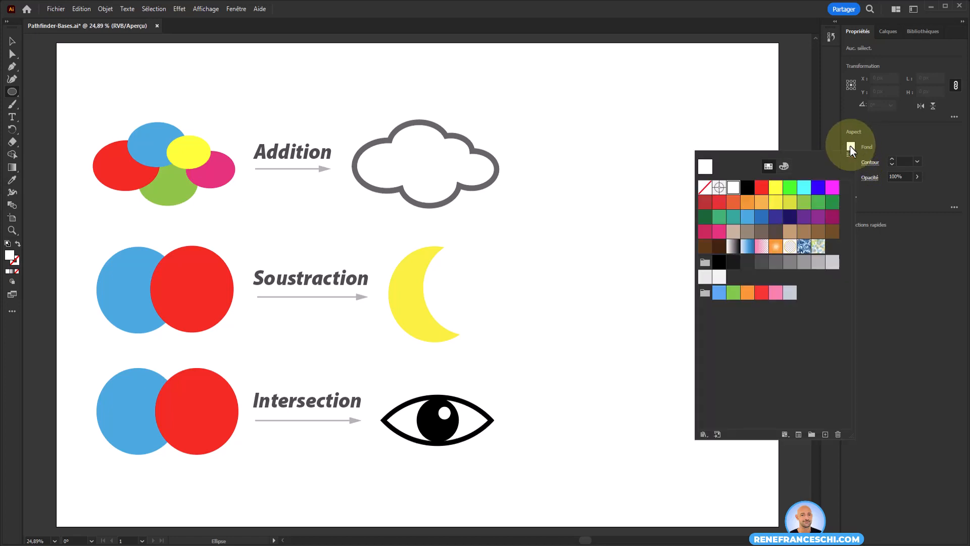
{"action": "left_click", "coordinate": [762, 191]}
{"action": "left_click", "coordinate": [608, 152]}
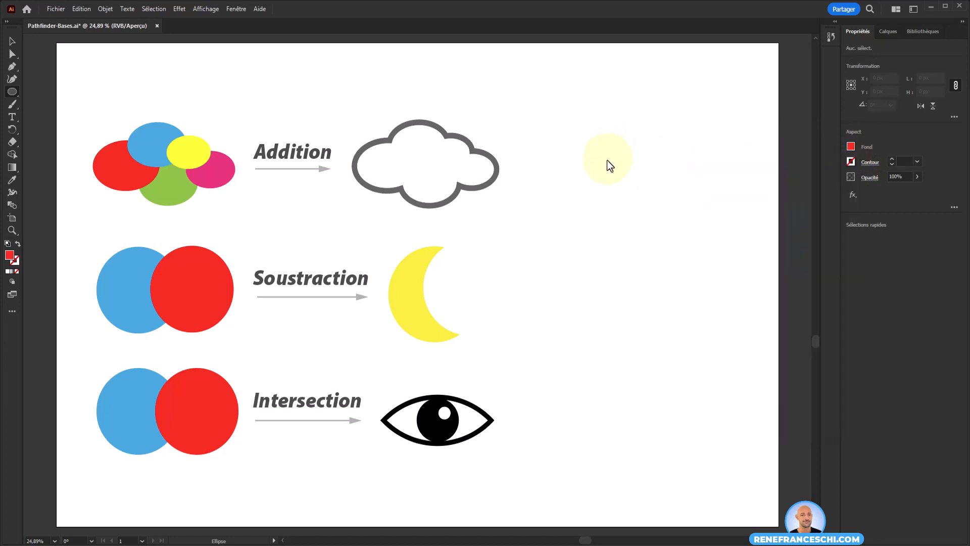
Draw a red ellipse about 536 by 354 px beside the Addition cloud and shift it slightly up and to the left.
{"action": "left_click_drag", "start_coordinate": [551, 151], "coordinate": [628, 203]}
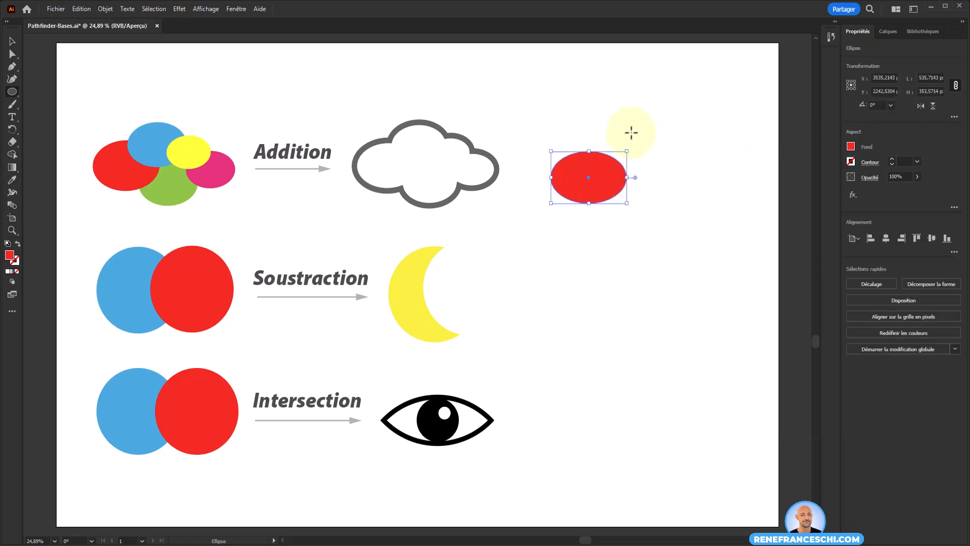
{"action": "key", "text": "v"}
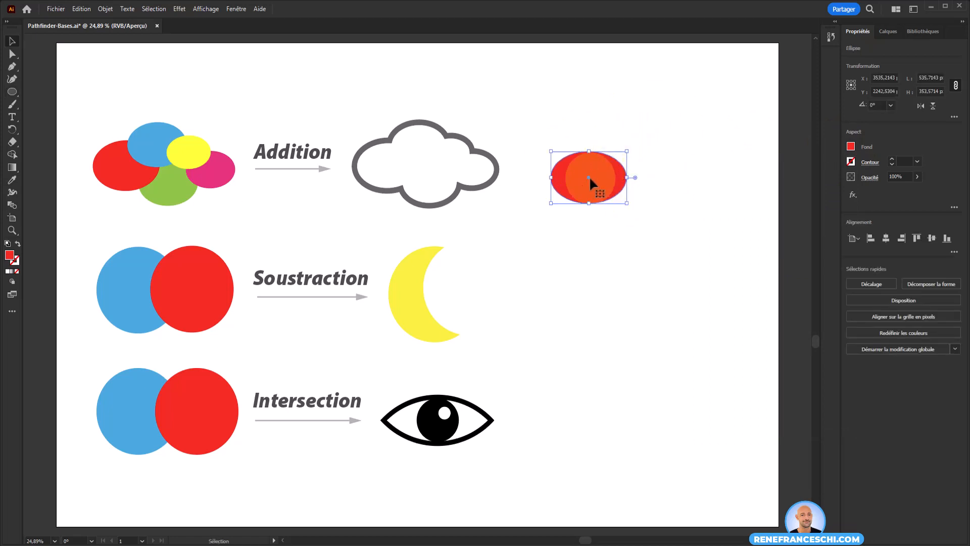
{"action": "left_click_drag", "start_coordinate": [587, 175], "coordinate": [583, 172]}
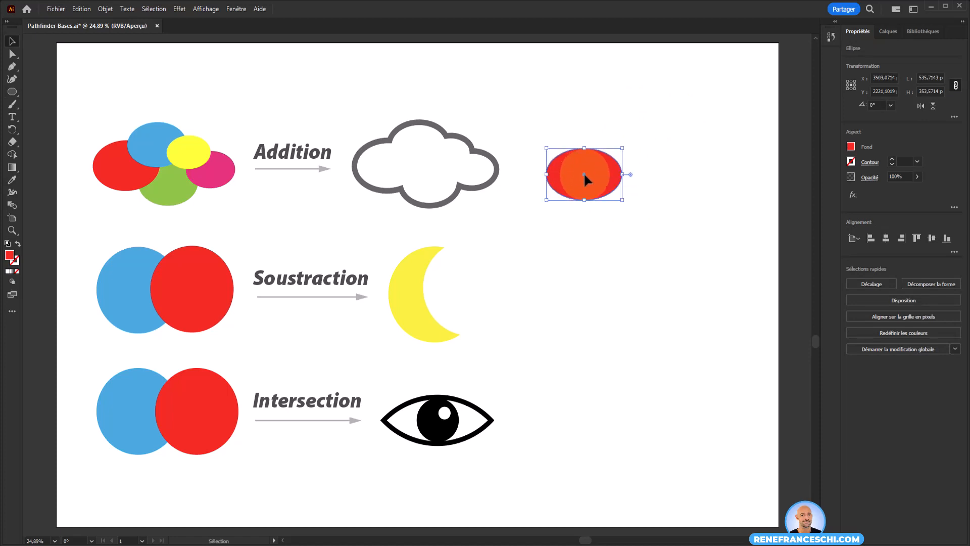
Duplicate the red ellipse into overlapping, partly reduced copies forming a six-ellipse cloud, with the lower middle one about 425 by 275 px.
{"action": "left_click_drag", "start_coordinate": [585, 174], "coordinate": [641, 118]}
{"action": "left_click", "coordinate": [638, 116]}
{"action": "left_click", "coordinate": [671, 132]}
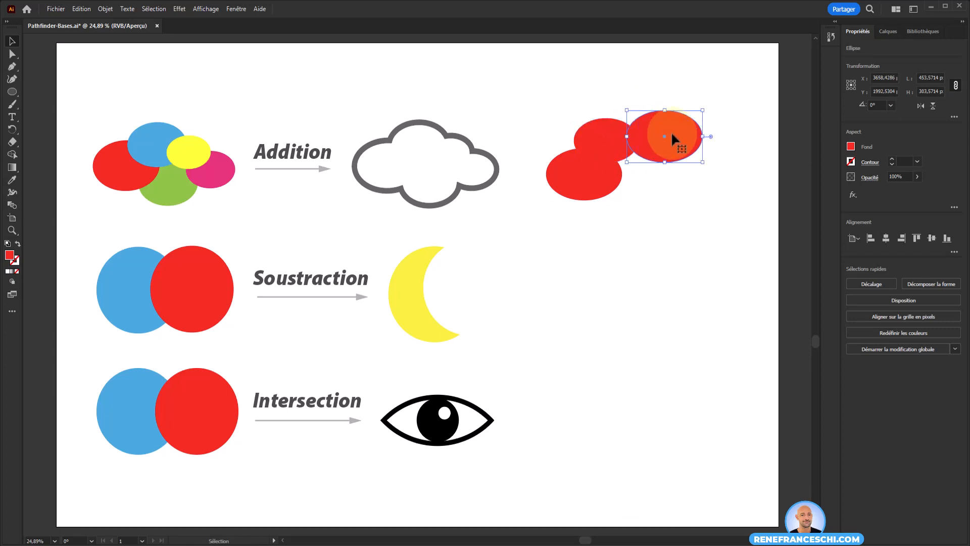
{"action": "left_click_drag", "start_coordinate": [703, 111], "coordinate": [694, 116]}
{"action": "left_click_drag", "start_coordinate": [674, 148], "coordinate": [725, 196]}
{"action": "left_click_drag", "start_coordinate": [682, 186], "coordinate": [667, 207]}
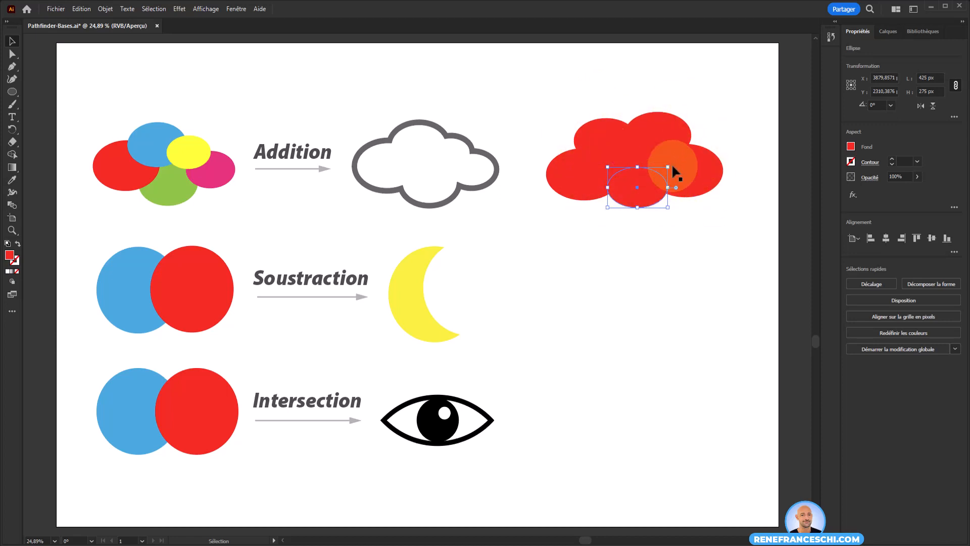
{"action": "key", "text": "ctrl+shift+a"}
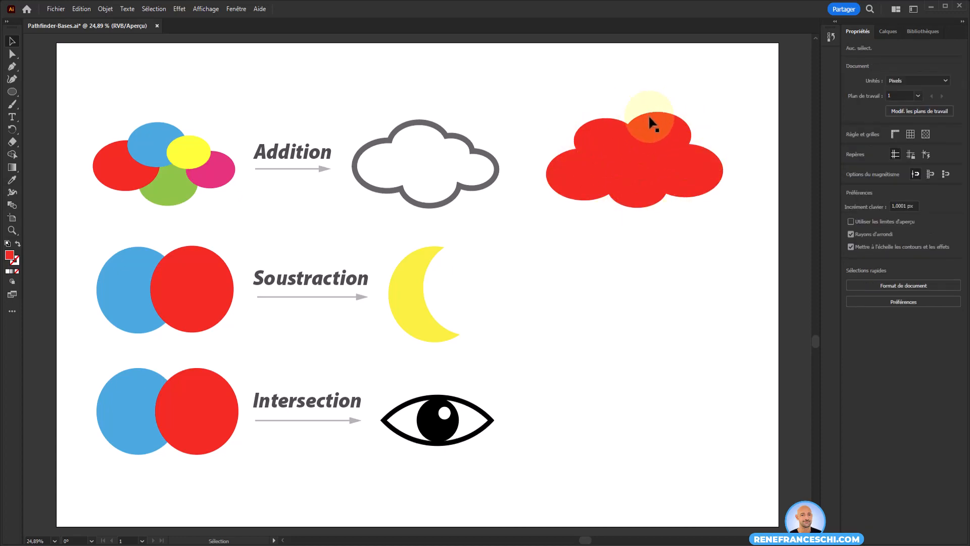
Display the artwork as outlines to examine the overlapping ellipses of the red cloud, and return to the colour preview.
{"action": "left_click", "coordinate": [205, 9]}
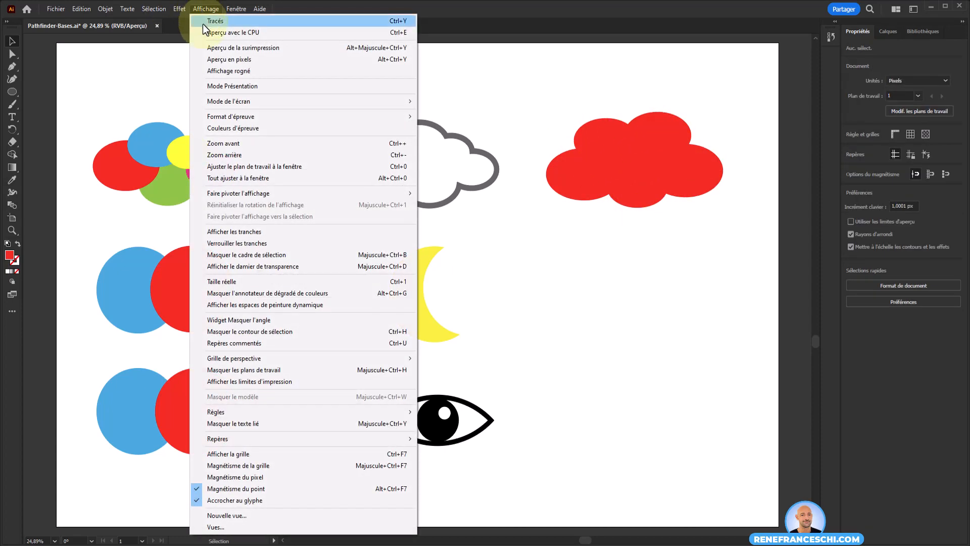
{"action": "left_click", "coordinate": [202, 24]}
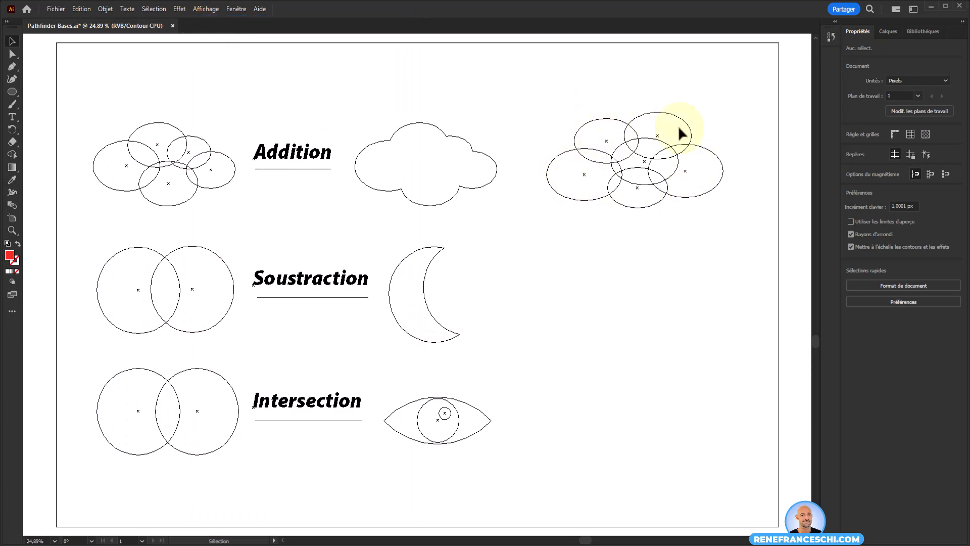
{"action": "left_click", "coordinate": [205, 8]}
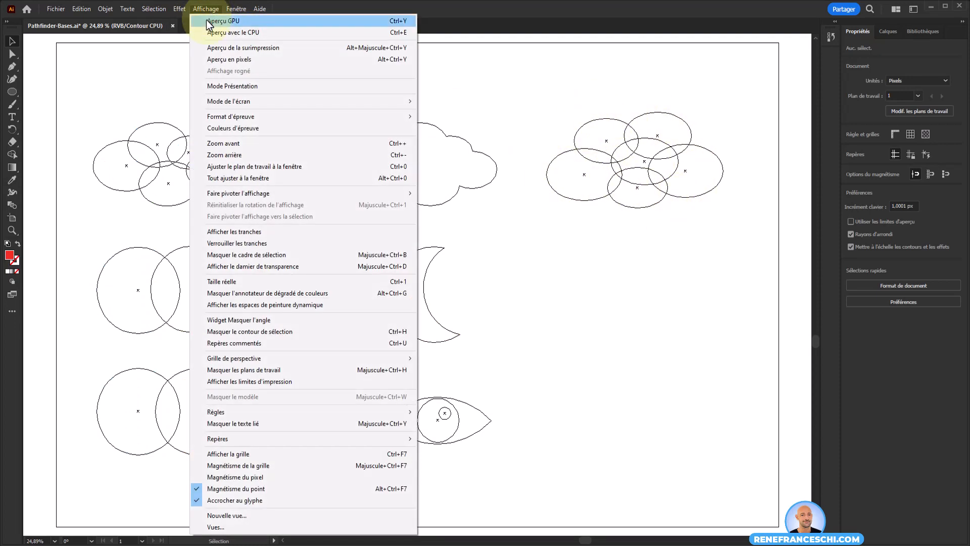
{"action": "left_click", "coordinate": [404, 22]}
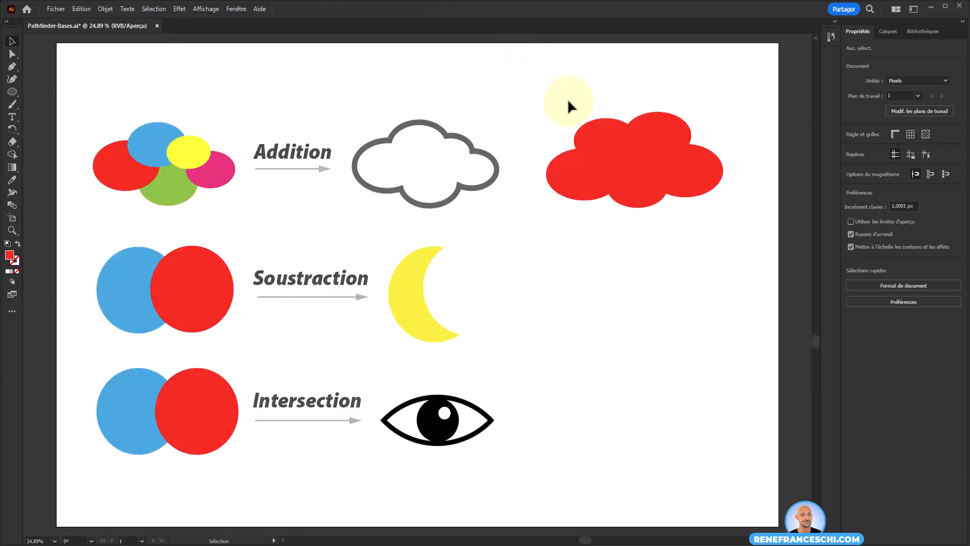
Select all six ellipses of the red cloud and check their separate entries in the layer list.
{"action": "left_click_drag", "start_coordinate": [568, 100], "coordinate": [716, 223]}
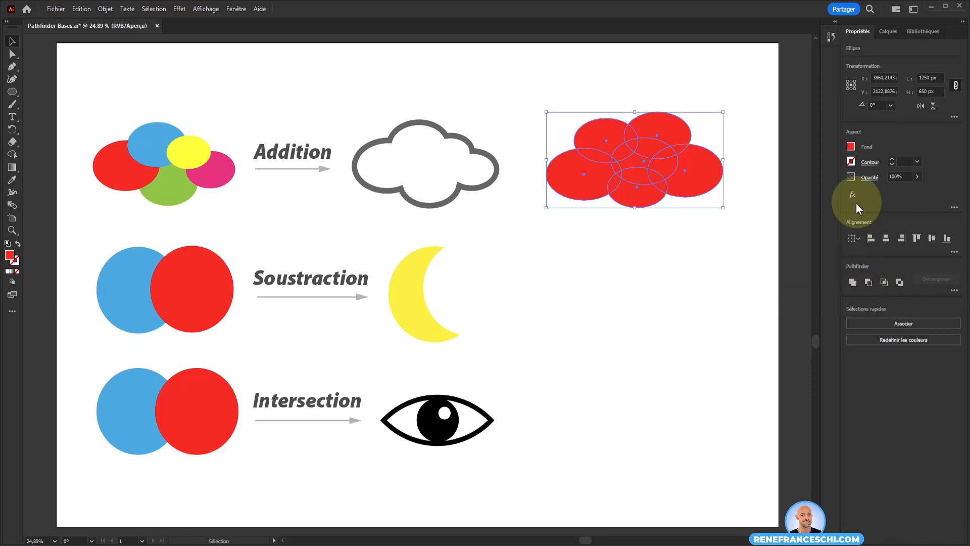
{"action": "left_click", "coordinate": [887, 29]}
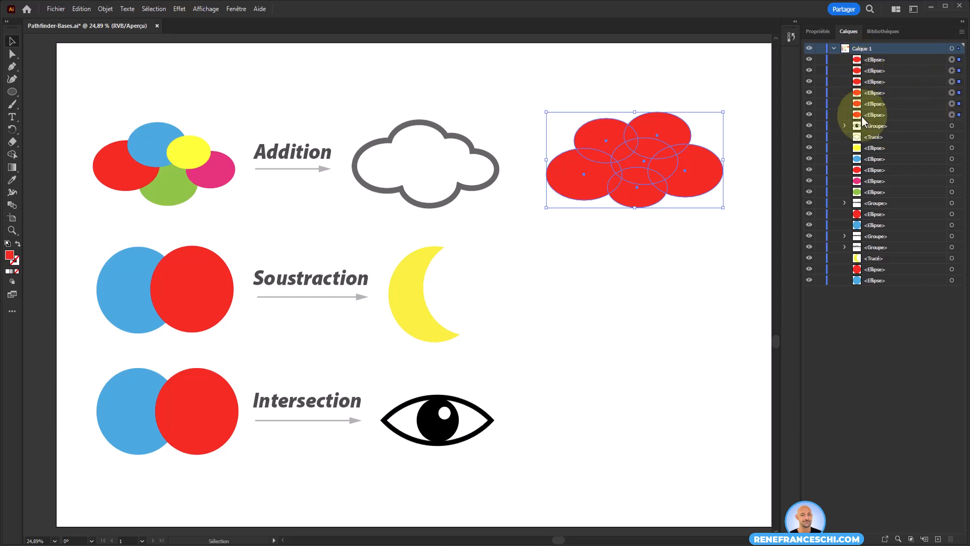
{"action": "left_click", "coordinate": [817, 31]}
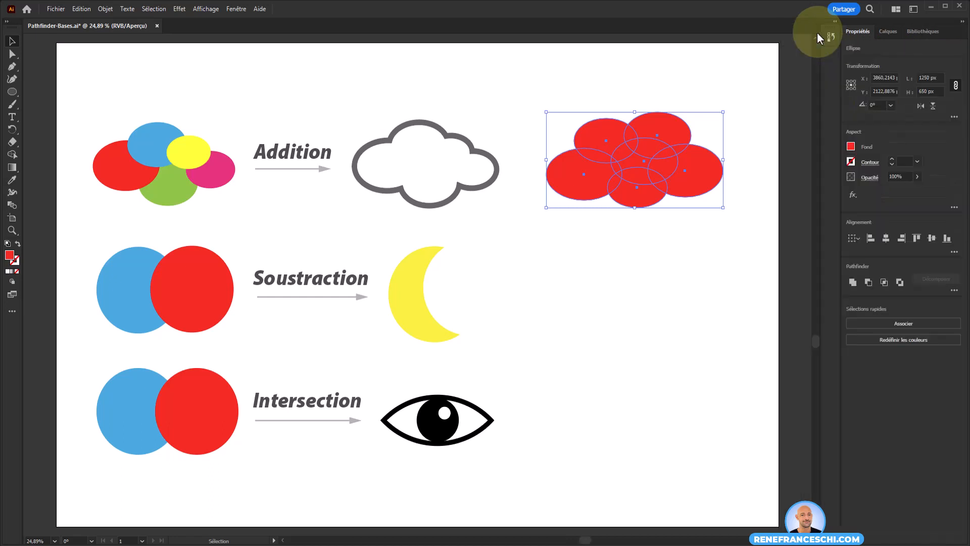
Unite the six ellipses into a single path with Pathfinder, check its layer entry, and move the cloud slightly up and right.
{"action": "left_click", "coordinate": [853, 281]}
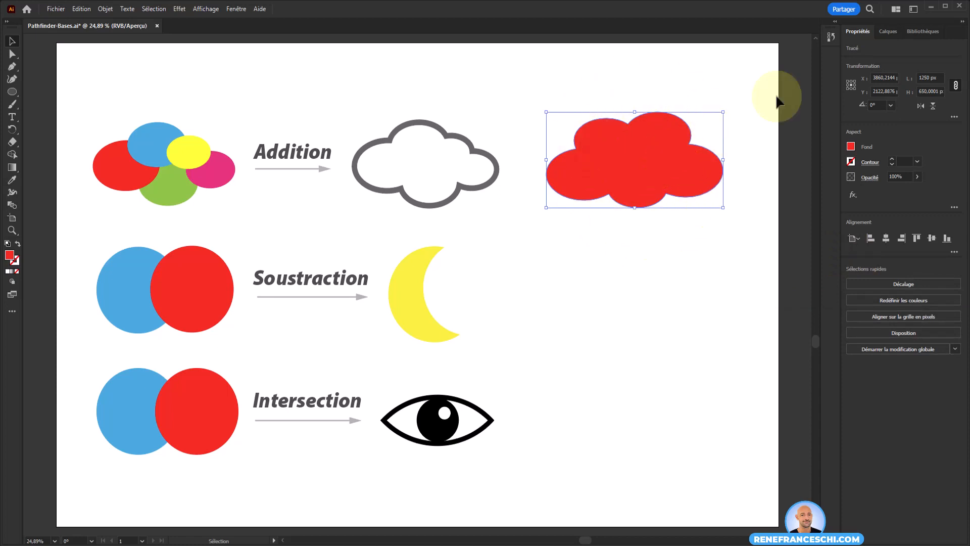
{"action": "left_click", "coordinate": [885, 30]}
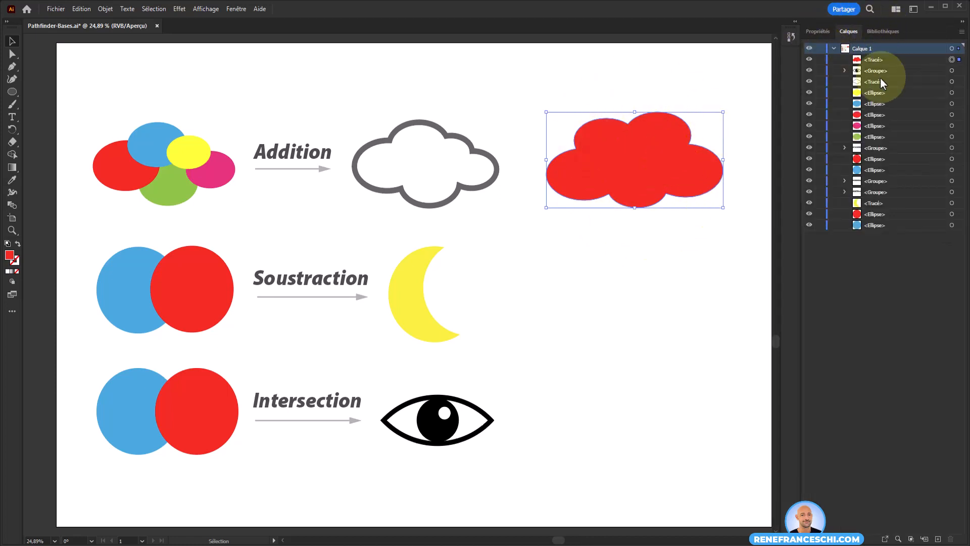
{"action": "left_click", "coordinate": [885, 61]}
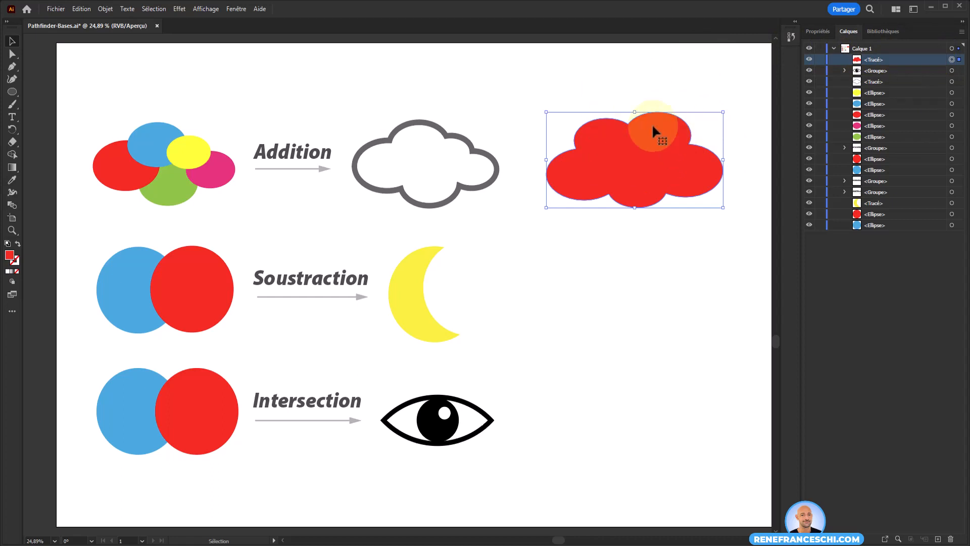
{"action": "left_click_drag", "start_coordinate": [653, 131], "coordinate": [662, 107]}
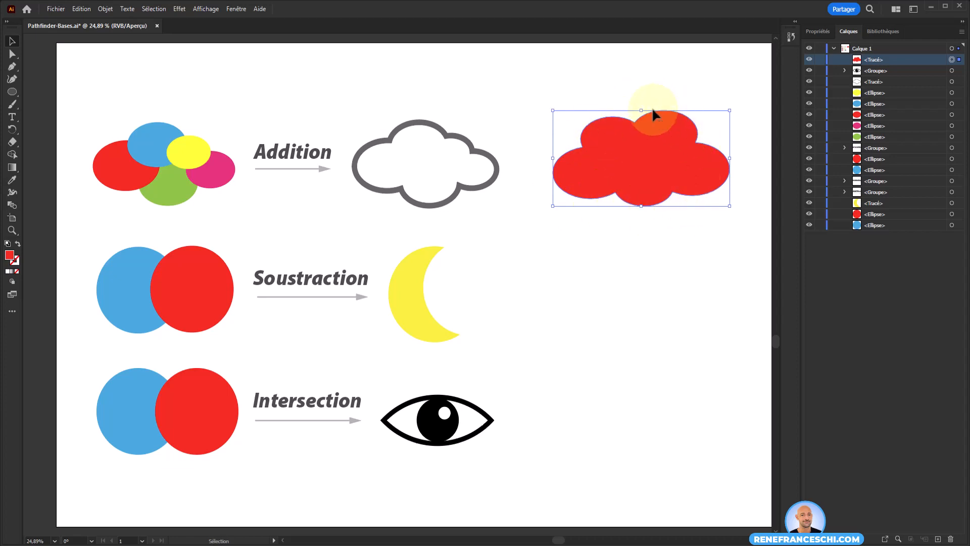
{"action": "left_click", "coordinate": [818, 31]}
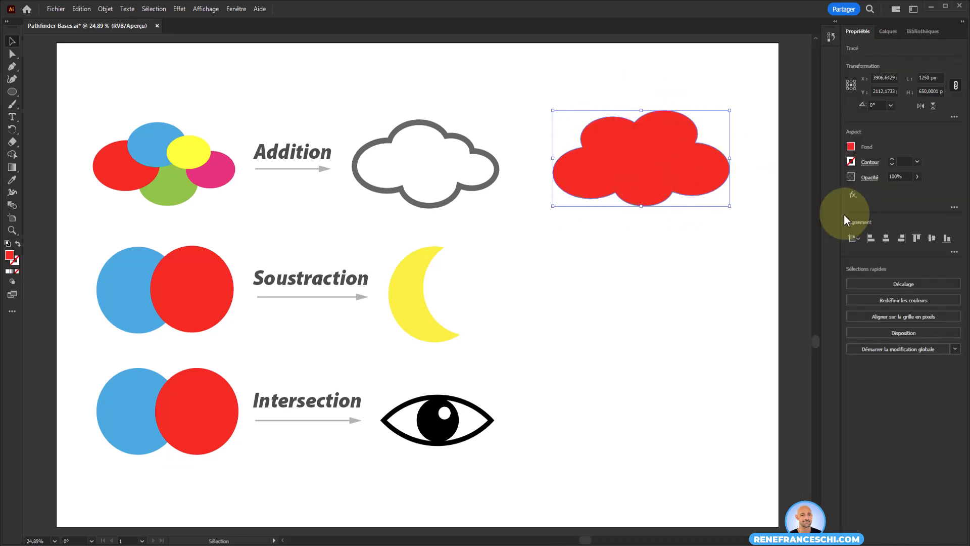
Undo the move and the Pathfinder union to get the six separate ellipses back.
{"action": "key", "text": "a"}
{"action": "key", "text": "ctrl+z"}
{"action": "key", "text": "v"}
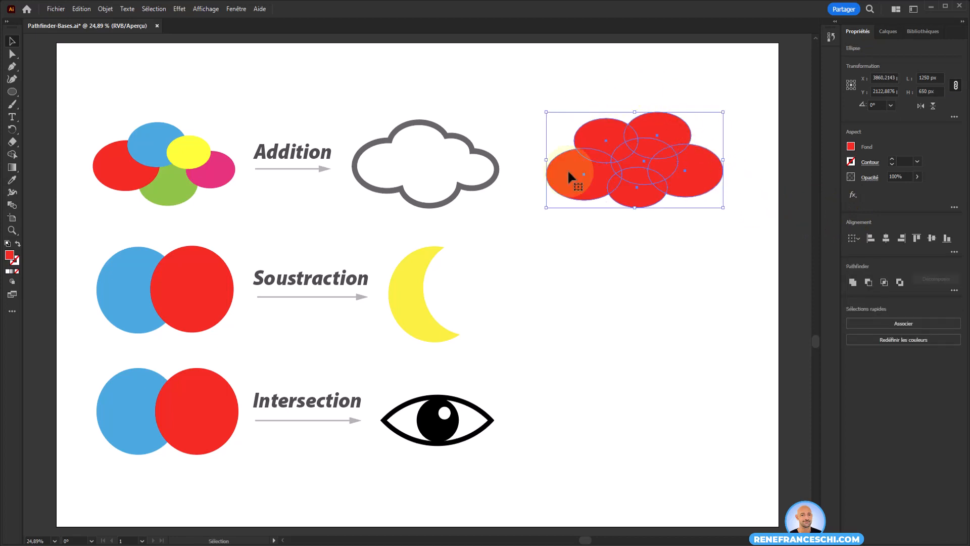
Unite the six ellipses as an editable Pathfinder compound shape and move it slightly left and down.
{"action": "left_click", "coordinate": [853, 282], "text": "alt"}
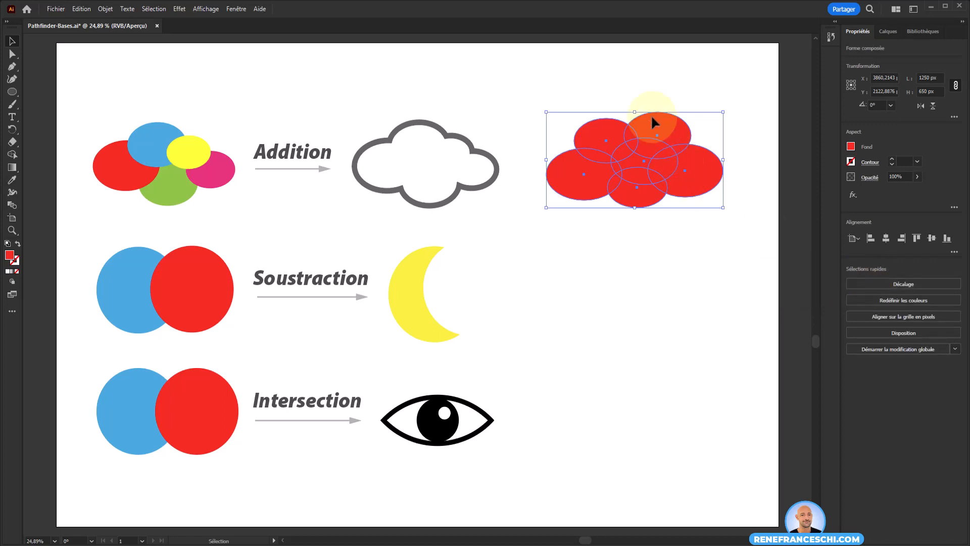
{"action": "left_click", "coordinate": [675, 78]}
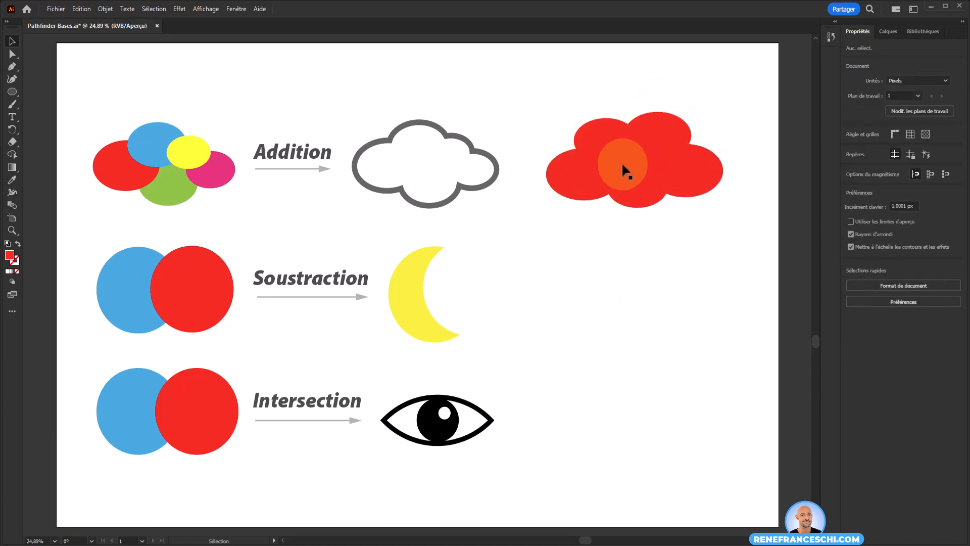
{"action": "left_click", "coordinate": [651, 164]}
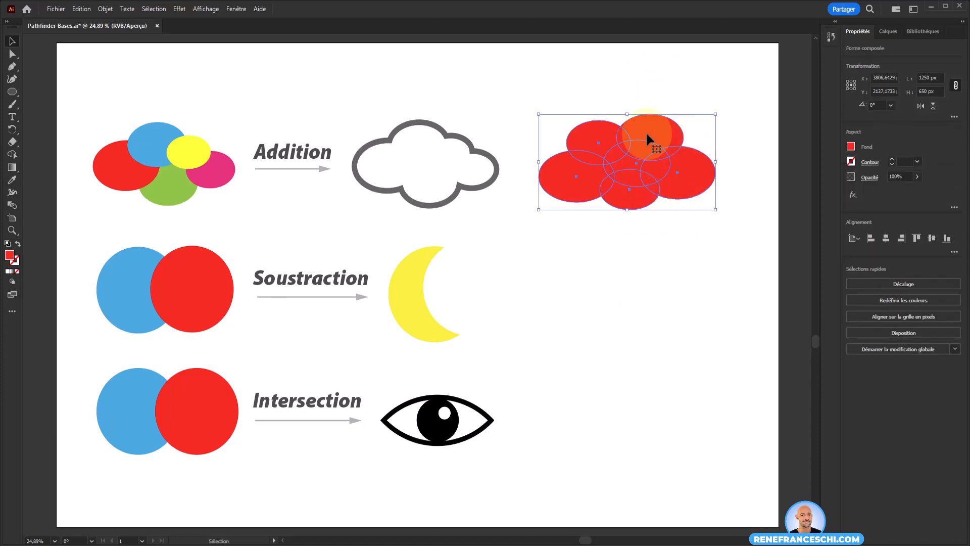
Reposition individual ellipses inside the compound shape to refine the cloud's contour, exit isolation, and select the whole shape.
{"action": "double_click", "coordinate": [639, 164]}
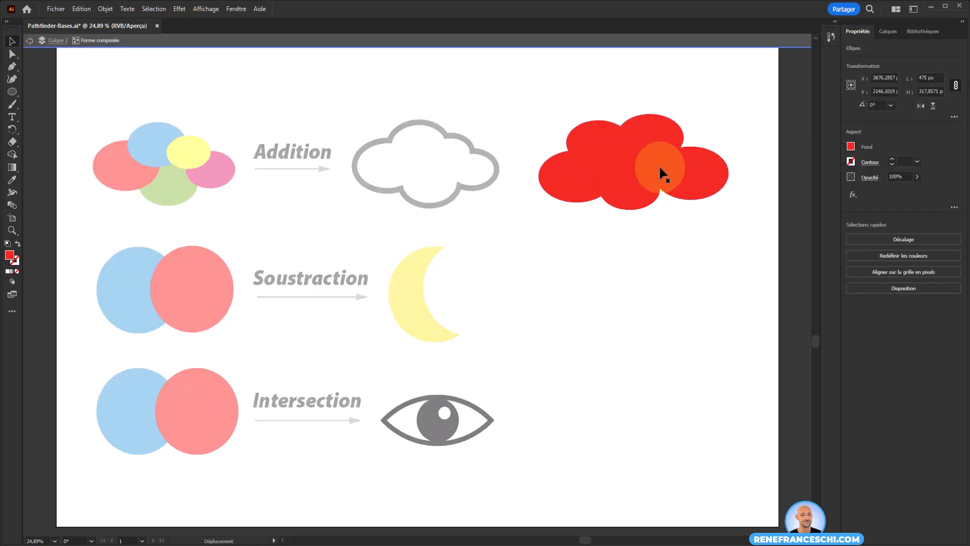
{"action": "left_click", "coordinate": [649, 171]}
{"action": "left_click_drag", "start_coordinate": [655, 128], "coordinate": [650, 136]}
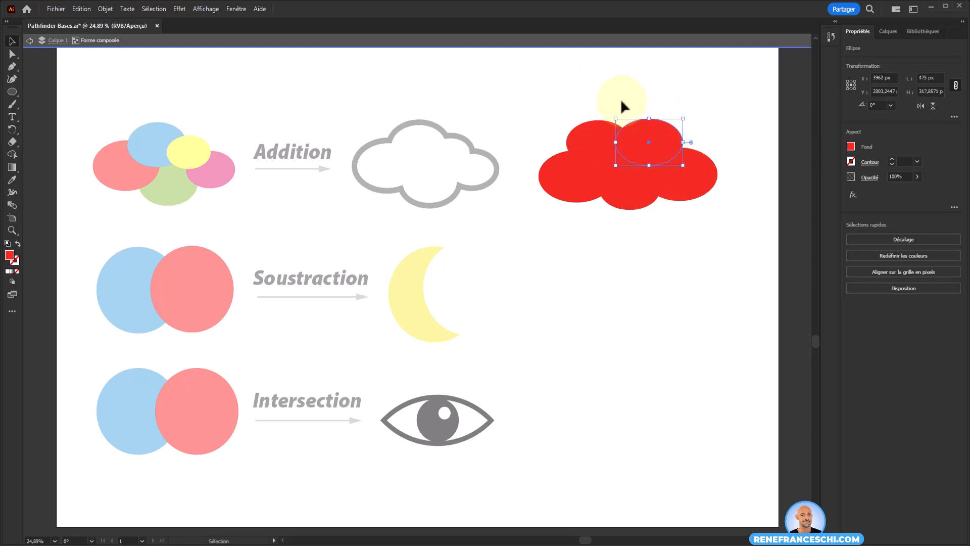
{"action": "left_click", "coordinate": [593, 141]}
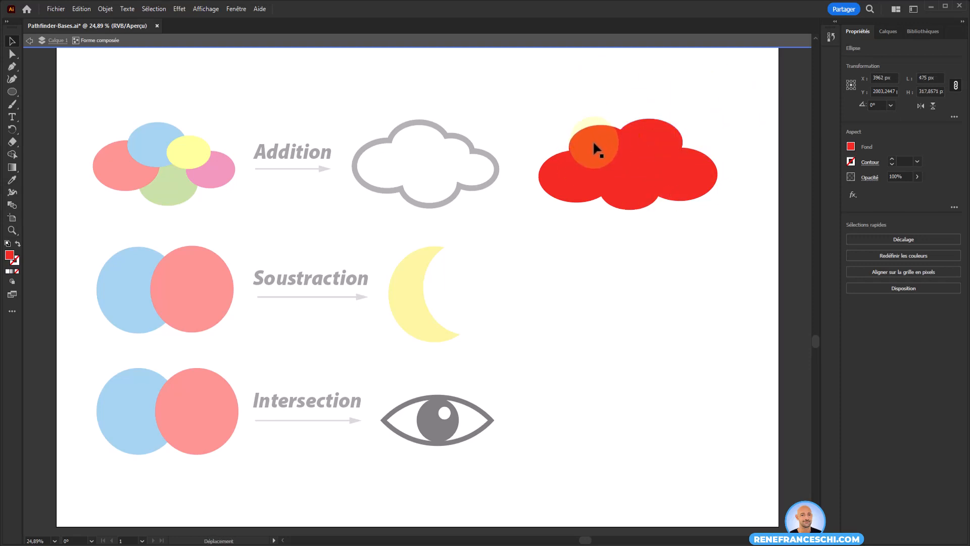
{"action": "left_click_drag", "start_coordinate": [563, 195], "coordinate": [569, 190]}
{"action": "left_click", "coordinate": [630, 202]}
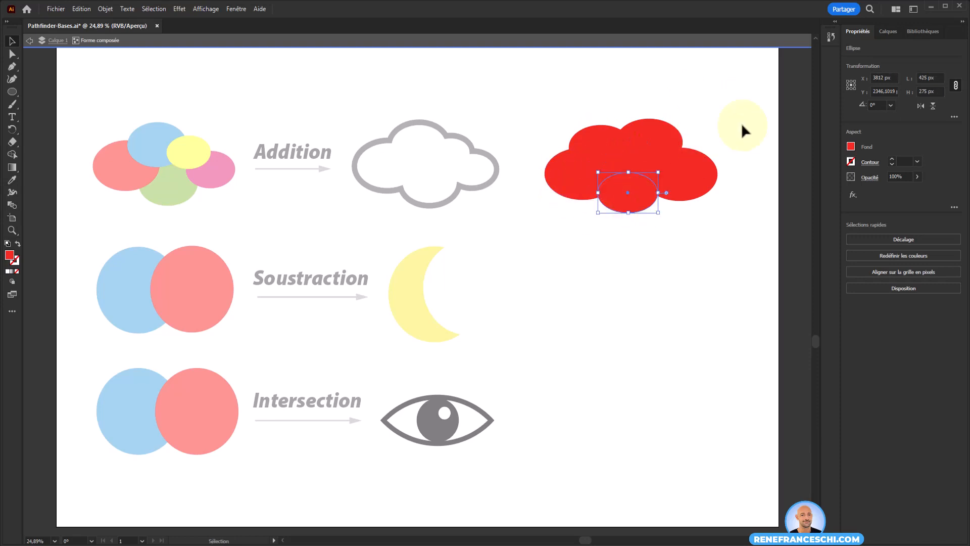
{"action": "double_click", "coordinate": [729, 108]}
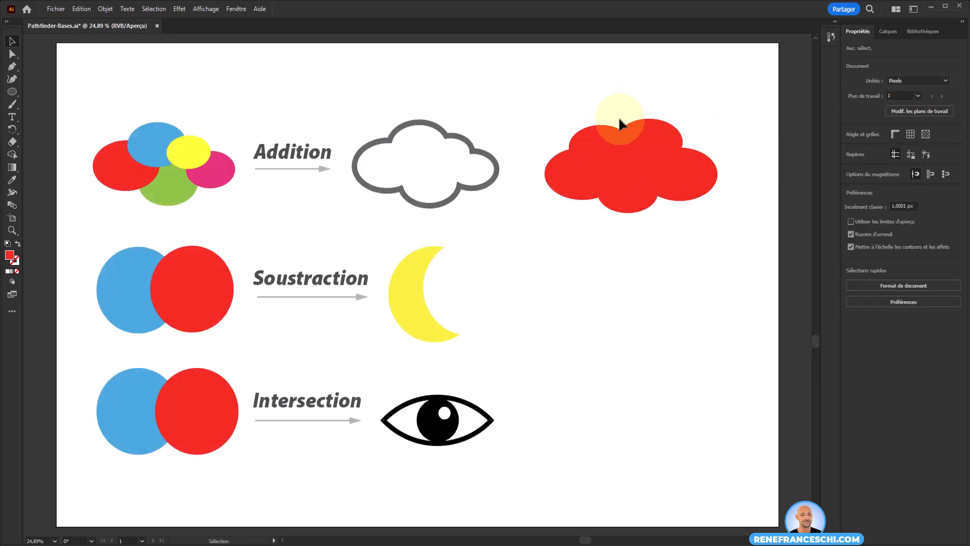
{"action": "left_click", "coordinate": [586, 184]}
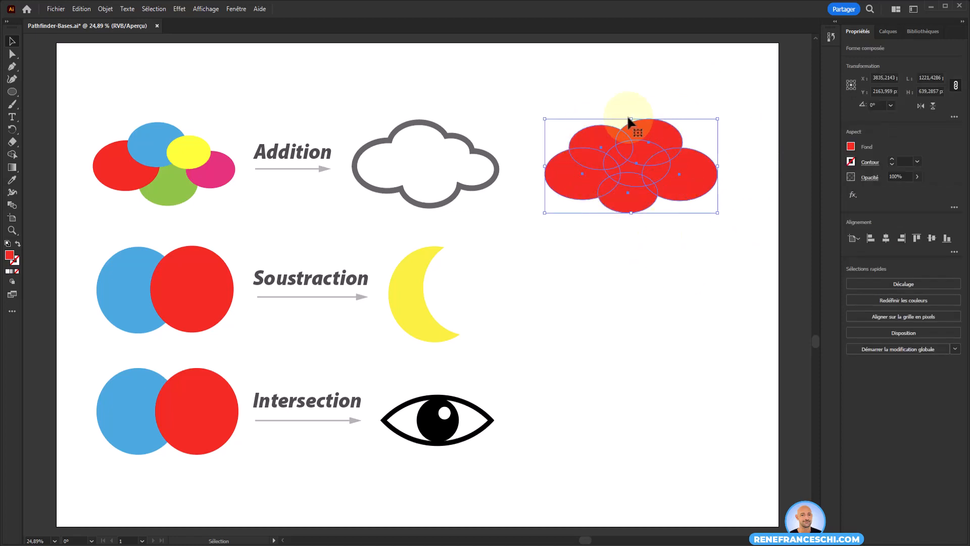
Select the red cloud compound shape and expand it into a single merged outline.
{"action": "left_click", "coordinate": [680, 245]}
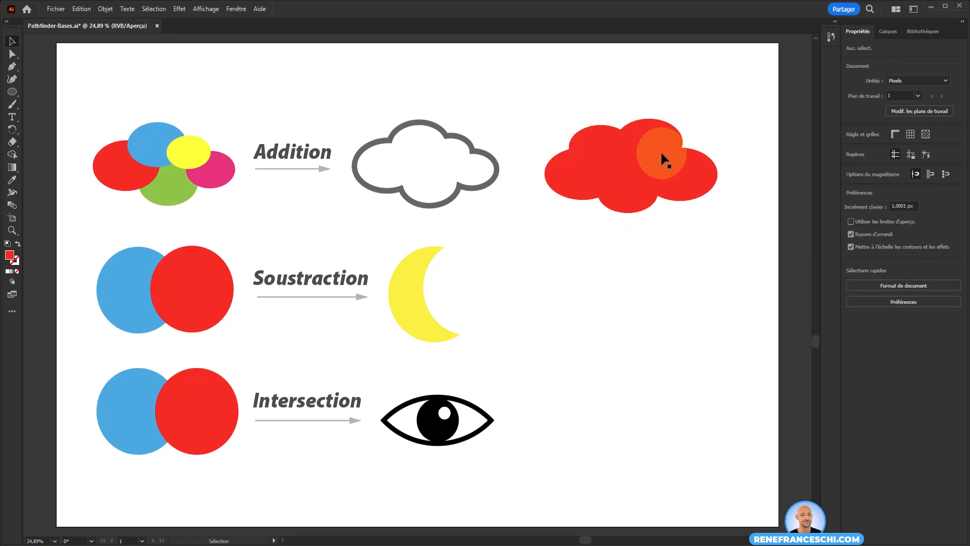
{"action": "left_click", "coordinate": [662, 151]}
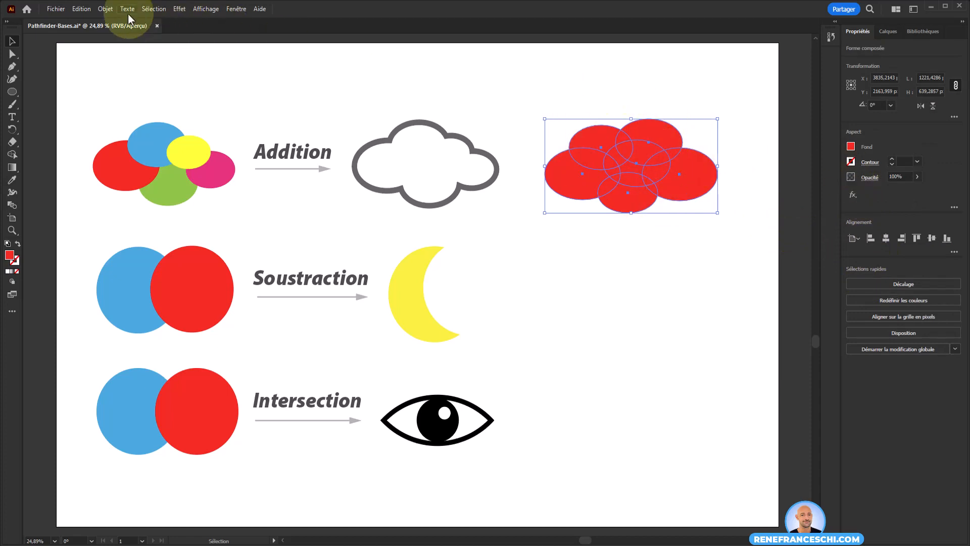
{"action": "left_click", "coordinate": [105, 9]}
{"action": "left_click", "coordinate": [129, 156]}
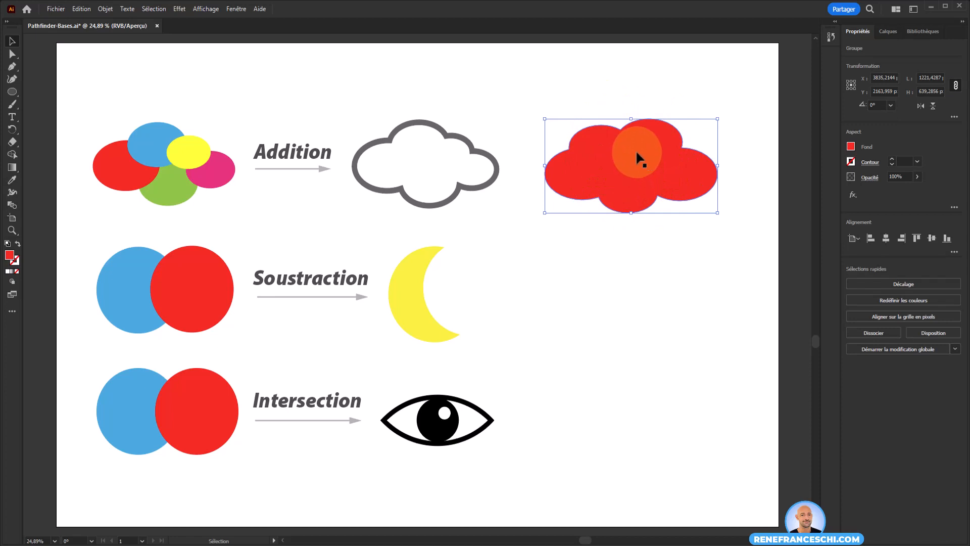
Swap the cloud's fill and stroke, set a 33 pt dark grey stroke, and move the cloud slightly up and left.
{"action": "left_click", "coordinate": [18, 244]}
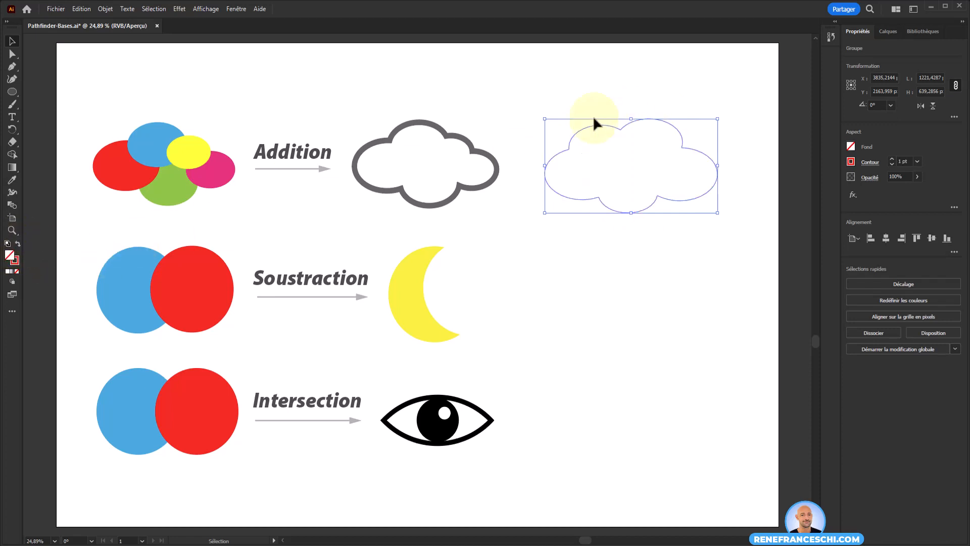
{"action": "left_click", "coordinate": [892, 159]}
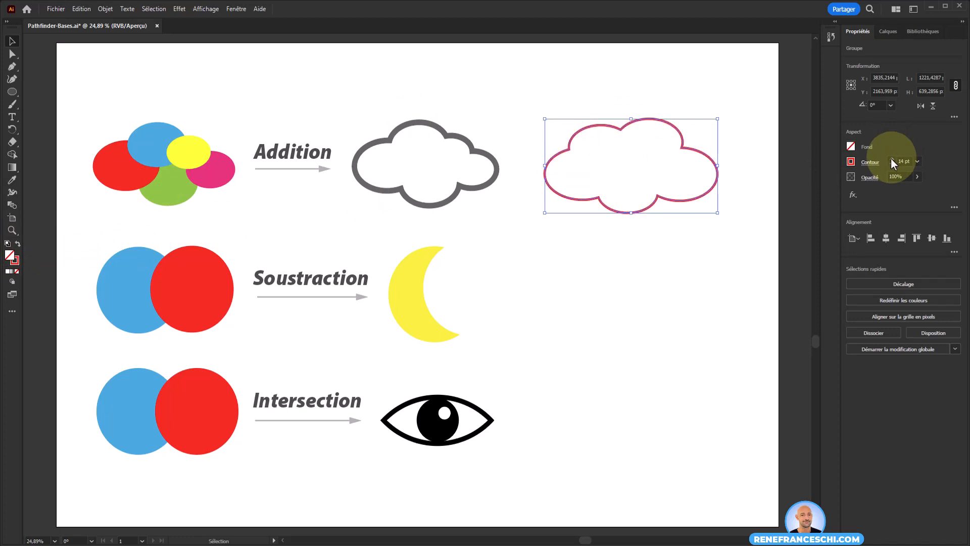
{"action": "left_click", "coordinate": [892, 159]}
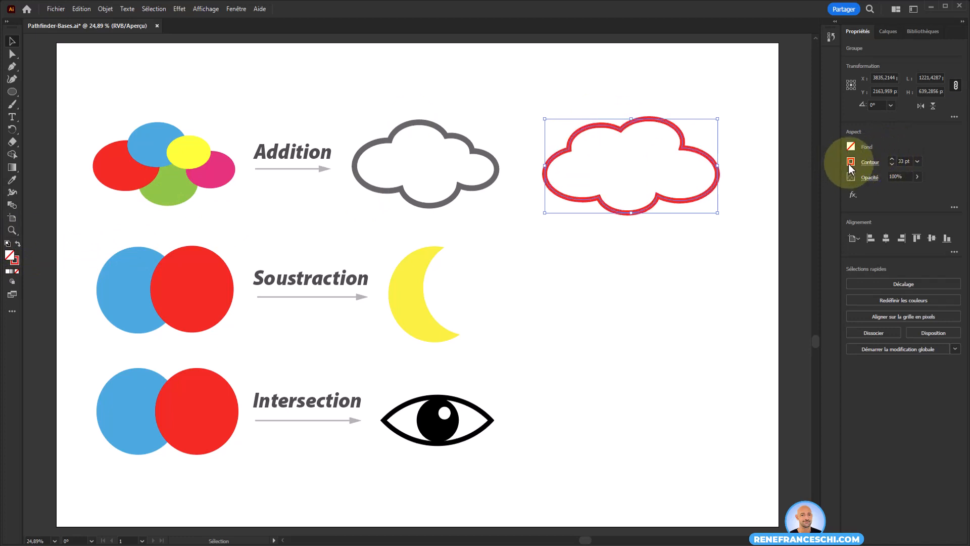
{"action": "left_click", "coordinate": [851, 162]}
{"action": "left_click", "coordinate": [769, 230]}
{"action": "left_click", "coordinate": [681, 130]}
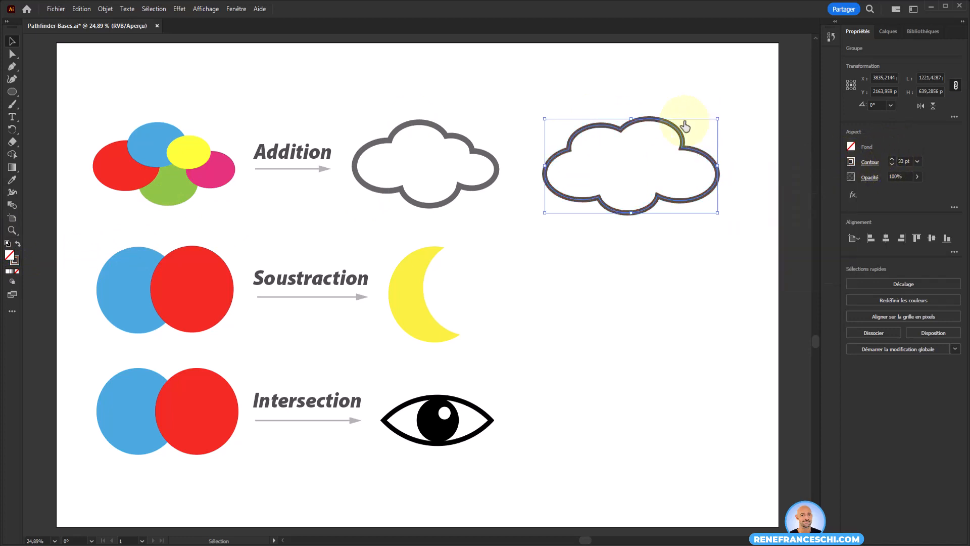
{"action": "left_click", "coordinate": [673, 126]}
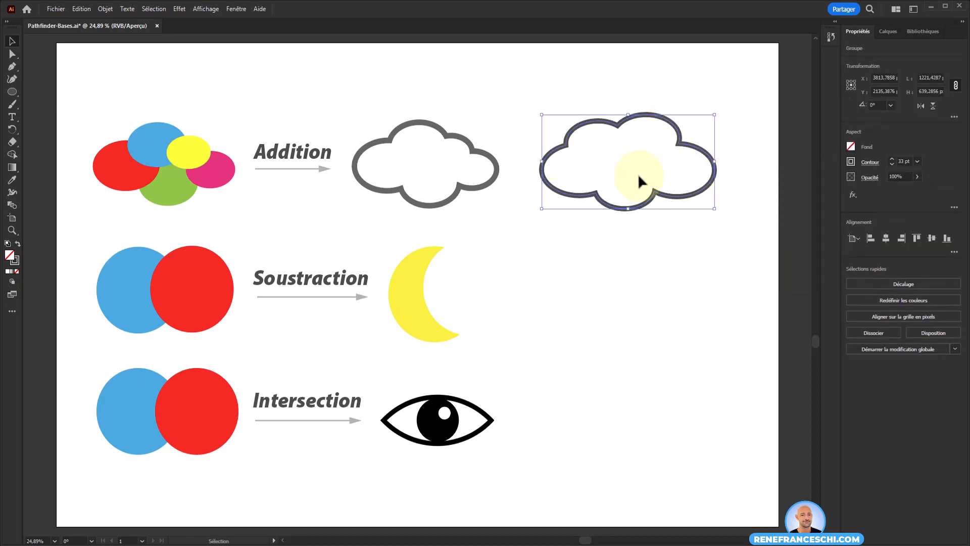
{"action": "left_click", "coordinate": [620, 254]}
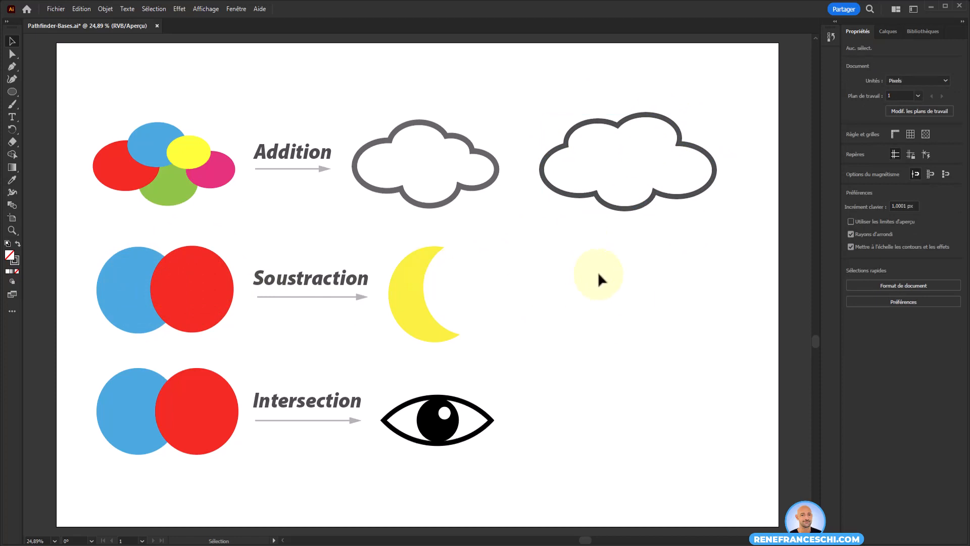
Draw a circle about 668 px in diameter beside the yellow crescent, with a yellow fill and no stroke.
{"action": "left_click", "coordinate": [12, 93]}
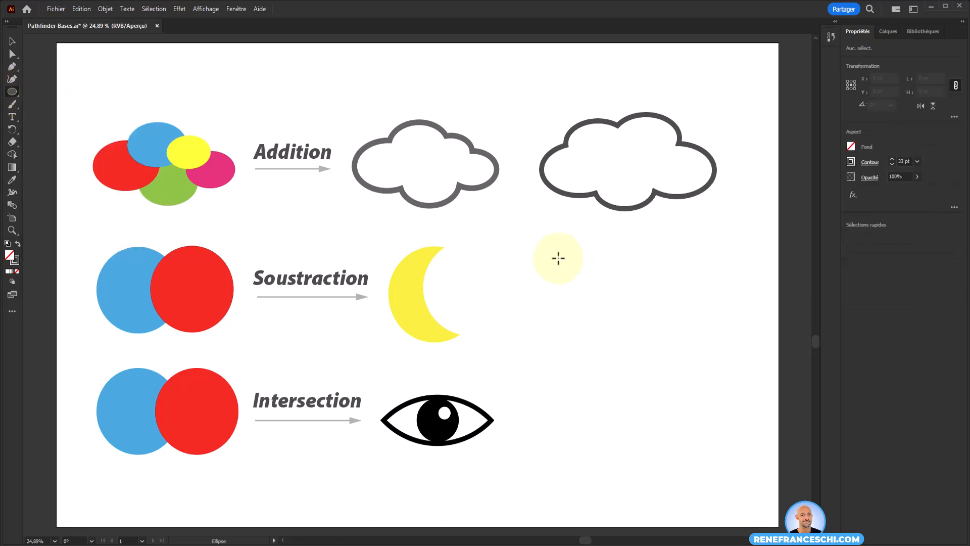
{"action": "left_click_drag", "start_coordinate": [512, 247], "coordinate": [609, 331]}
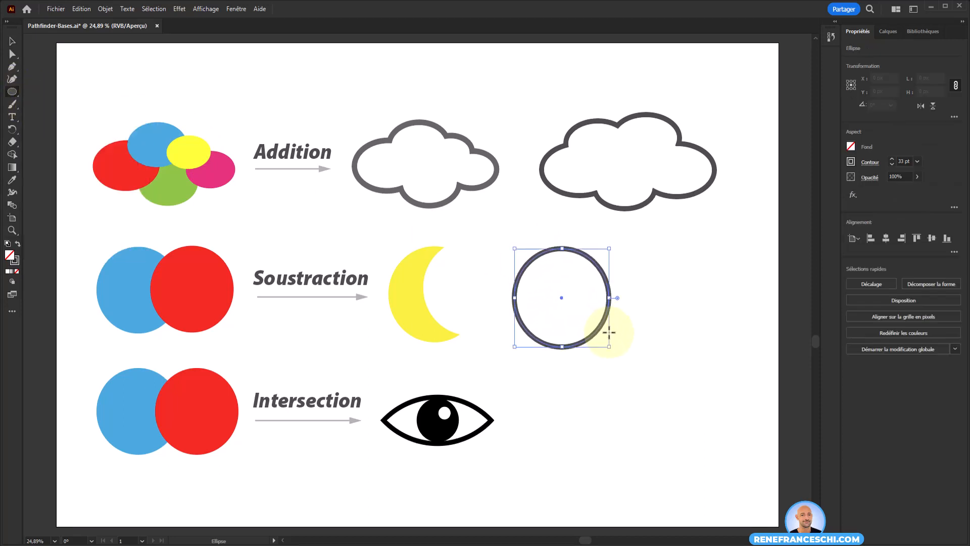
{"action": "left_click", "coordinate": [851, 162]}
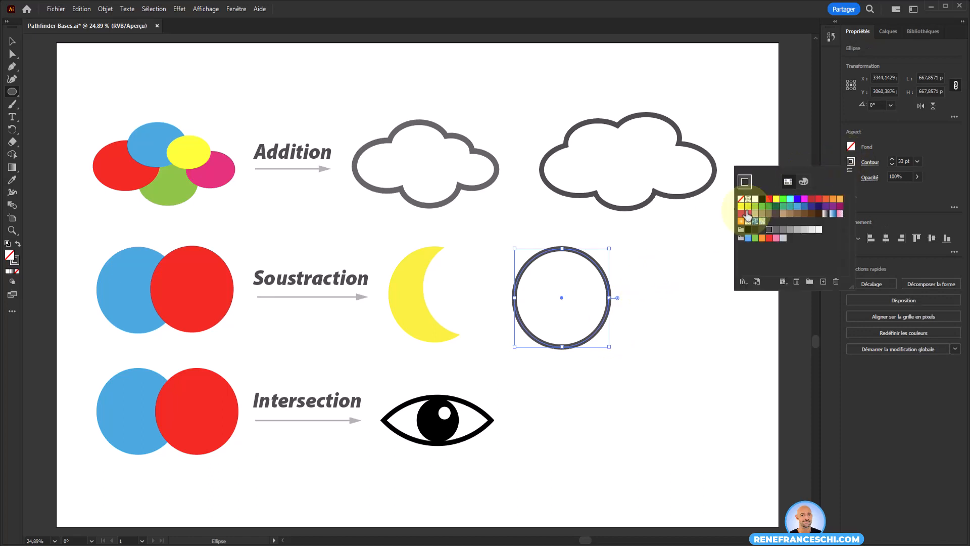
{"action": "left_click", "coordinate": [741, 180]}
{"action": "left_click", "coordinate": [853, 150]}
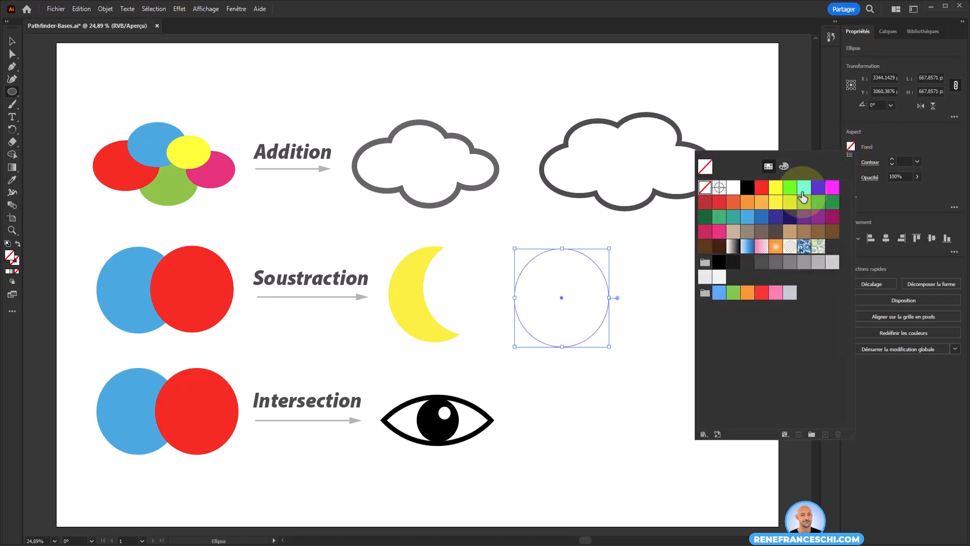
{"action": "left_click", "coordinate": [780, 188]}
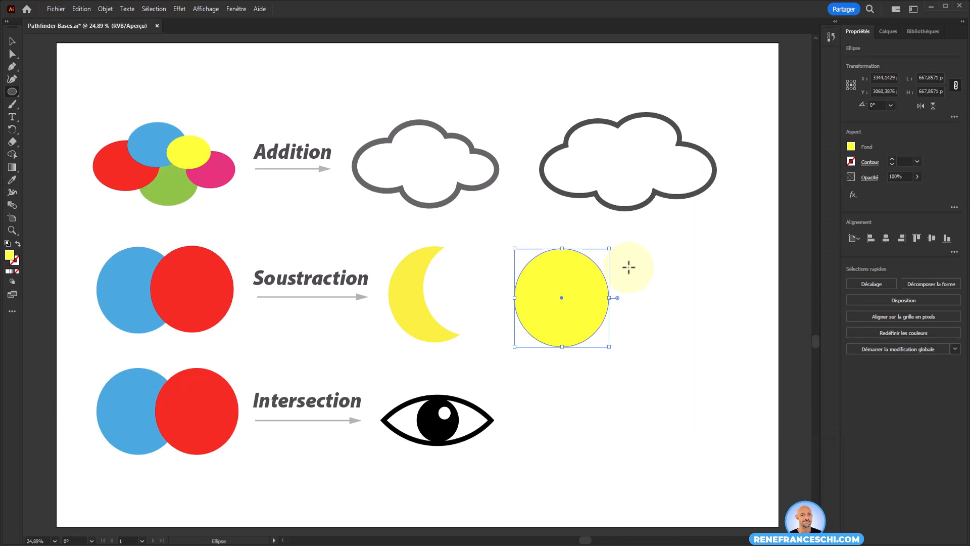
Duplicate the yellow circle horizontally so the copy overlaps it, fill the copy with cyan, and shift it slightly left.
{"action": "key", "text": "v"}
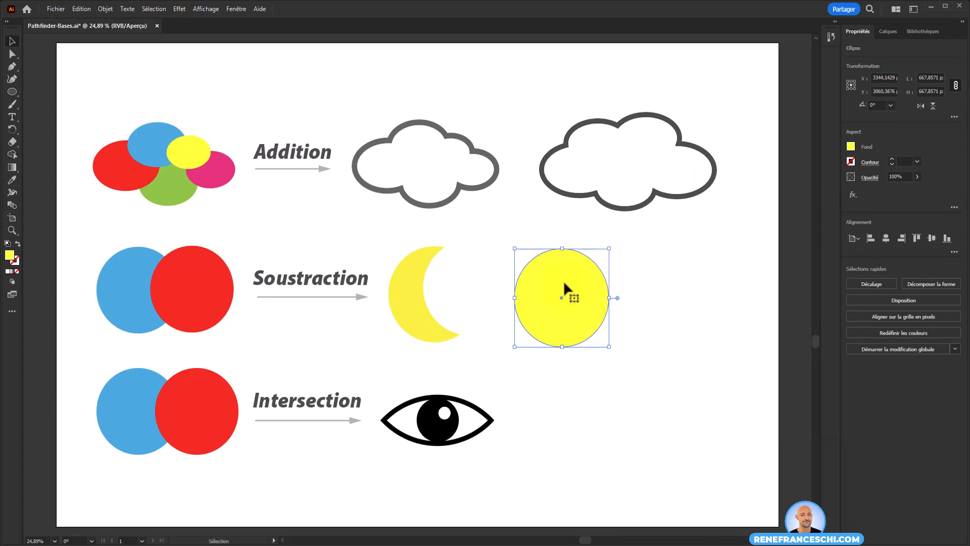
{"action": "left_click_drag", "start_coordinate": [564, 284], "coordinate": [609, 288]}
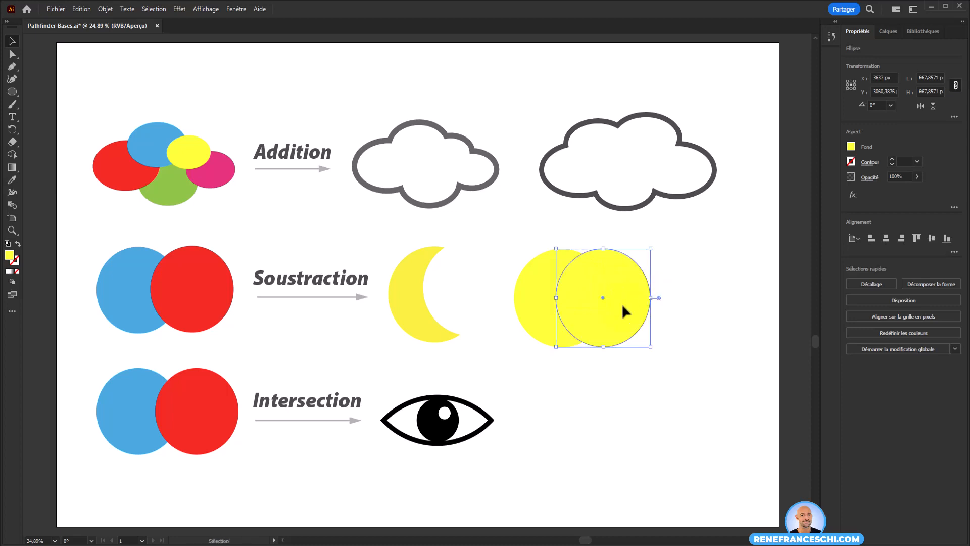
{"action": "left_click", "coordinate": [851, 146]}
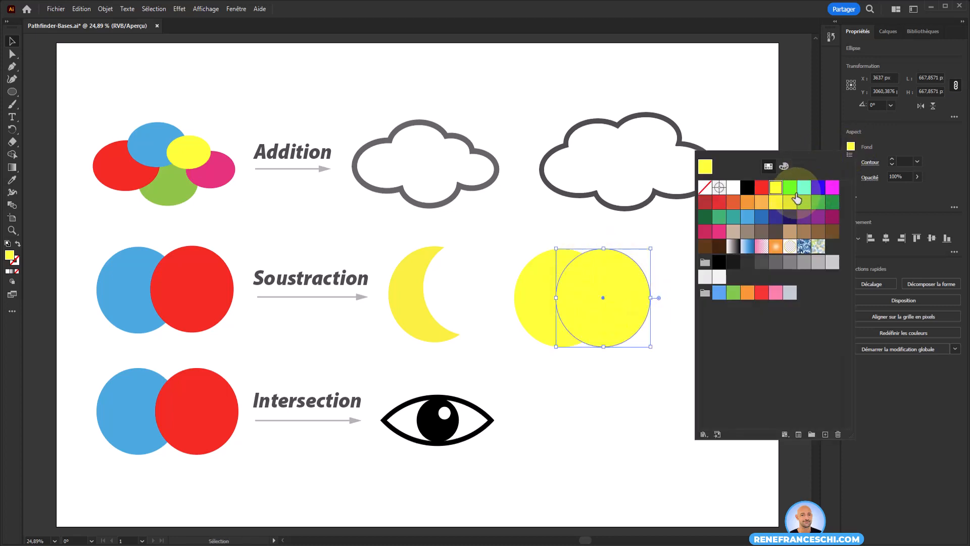
{"action": "left_click", "coordinate": [818, 188]}
{"action": "left_click", "coordinate": [790, 187]}
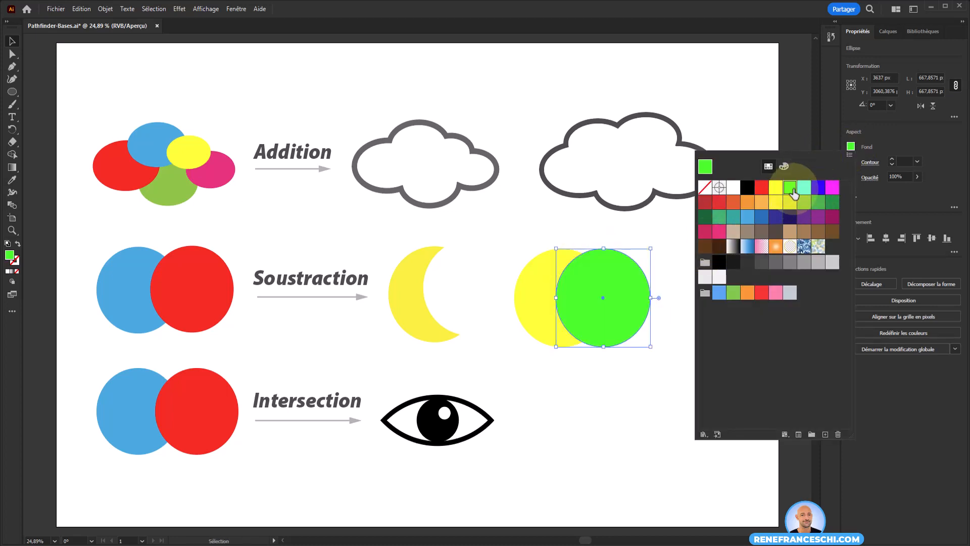
{"action": "left_click", "coordinate": [804, 187]}
{"action": "left_click", "coordinate": [656, 324]}
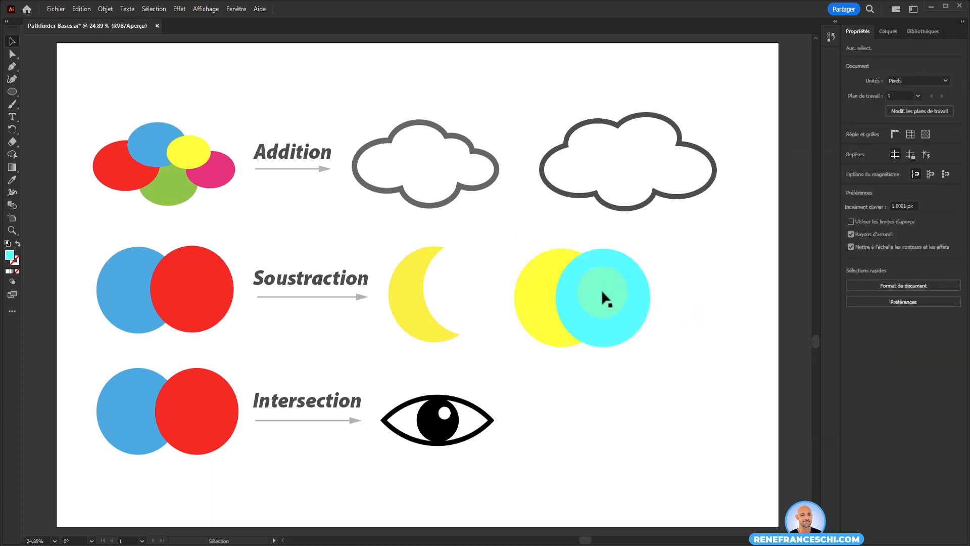
{"action": "mouse_move", "coordinate": [616, 293]}
{"action": "left_mouse_down"}
{"action": "mouse_move", "coordinate": [608, 293]}
{"action": "mouse_move", "coordinate": [675, 289]}
{"action": "mouse_move", "coordinate": [607, 292]}
{"action": "left_mouse_up"}
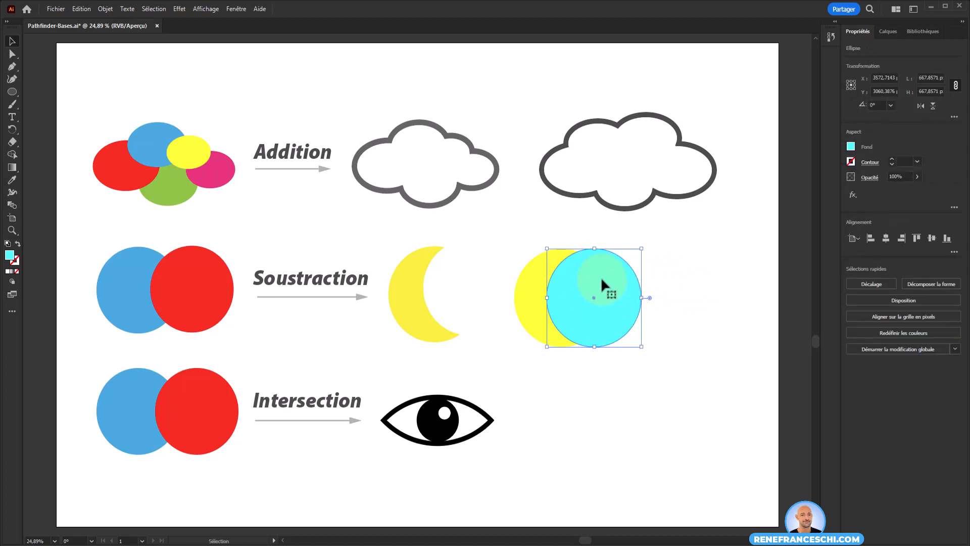
Subtract the cyan circle from the yellow one with Pathfinder and move the resulting crescent right, beneath the outlined cloud.
{"action": "left_click_drag", "start_coordinate": [491, 228], "coordinate": [620, 352]}
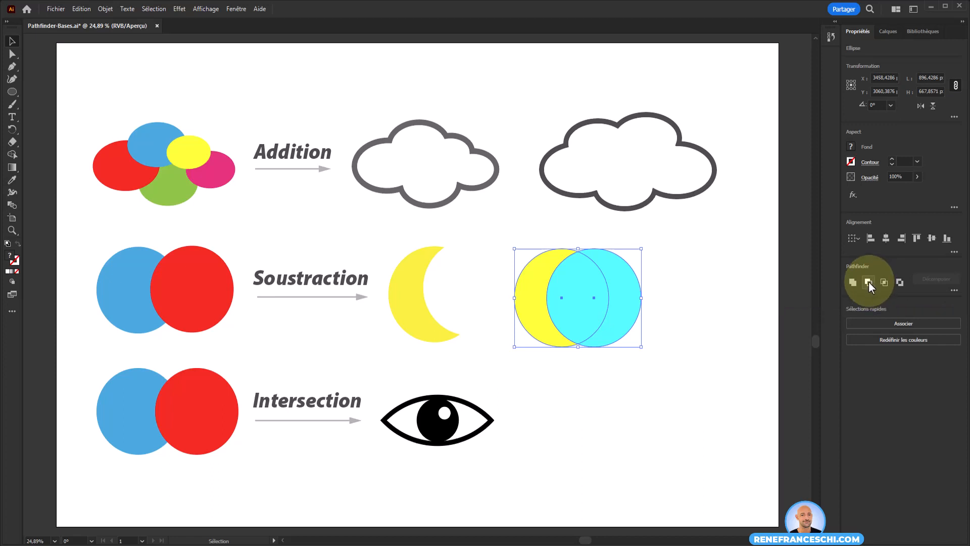
{"action": "left_click", "coordinate": [869, 281]}
{"action": "left_click", "coordinate": [555, 285]}
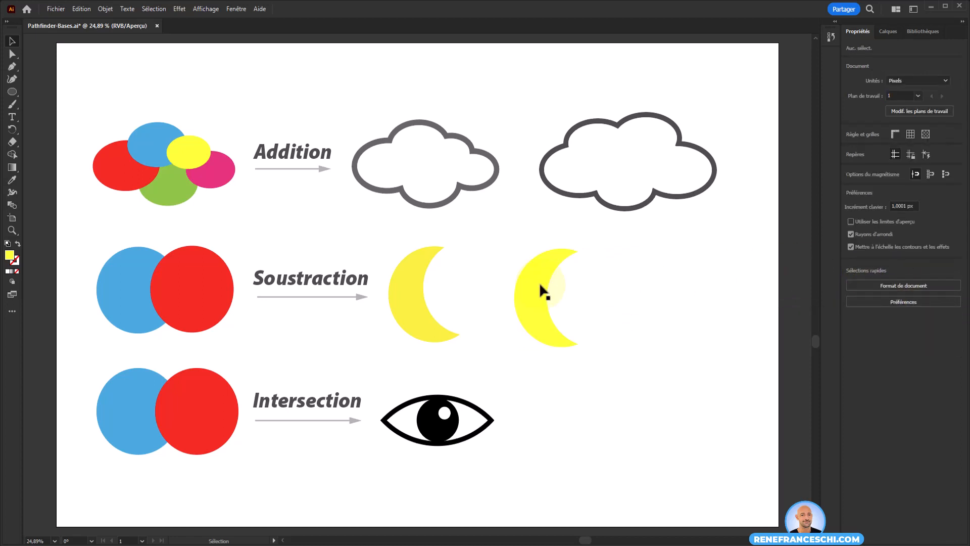
{"action": "left_click_drag", "start_coordinate": [540, 284], "coordinate": [619, 282]}
{"action": "left_click", "coordinate": [698, 303]}
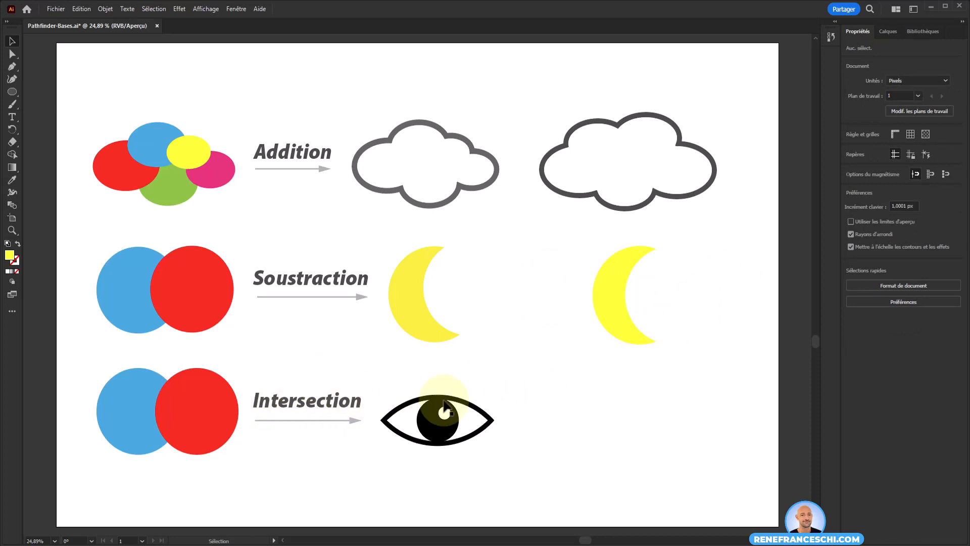
Copy the overlapping blue and red circles of the Intersection row and place the copies to the right of the eye.
{"action": "left_click_drag", "start_coordinate": [186, 434], "coordinate": [187, 435]}
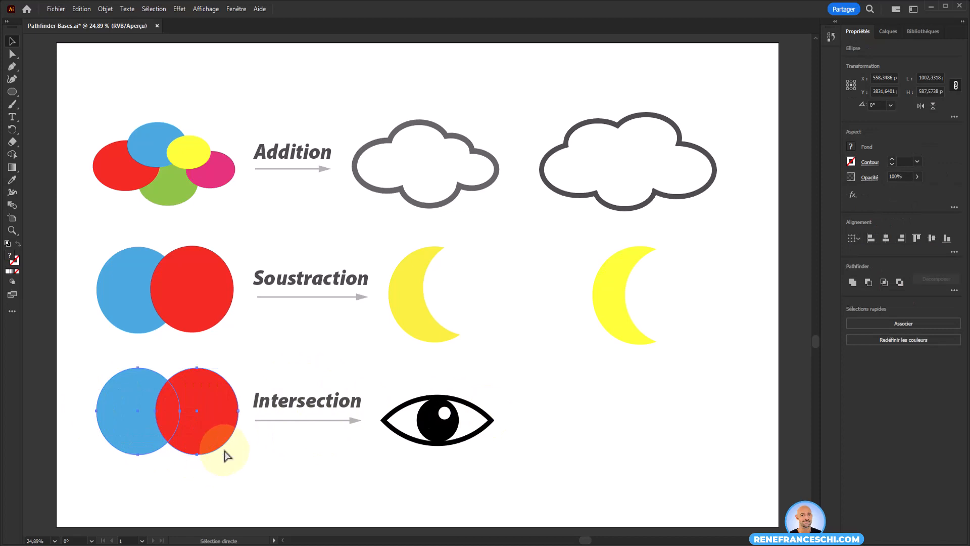
{"action": "key", "text": "ctrl+c"}
{"action": "key", "text": "ctrl+v"}
{"action": "left_click_drag", "start_coordinate": [419, 326], "coordinate": [678, 431]}
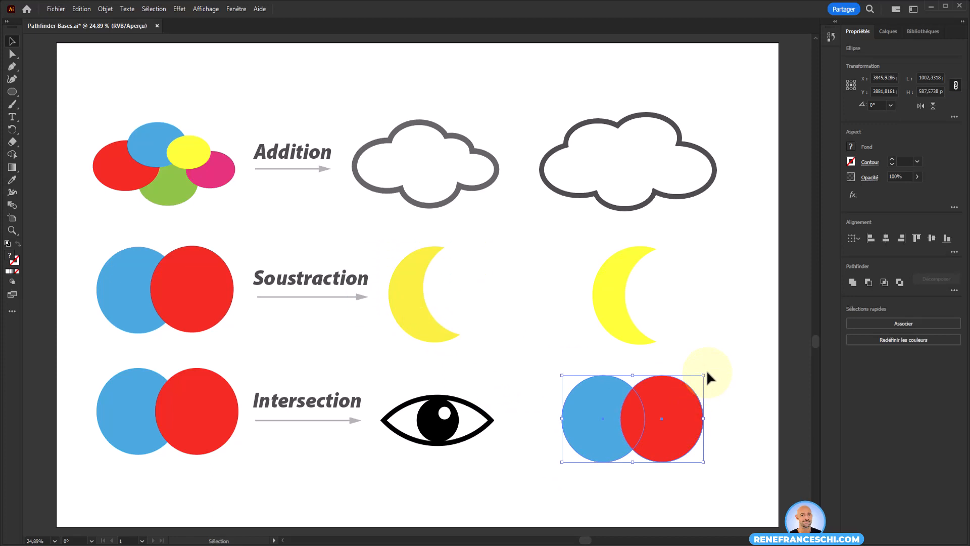
Rotate the copied circle pair to 270° so the circles are stacked, and intersect them with Pathfinder.
{"action": "left_click_drag", "start_coordinate": [707, 375], "coordinate": [661, 477]}
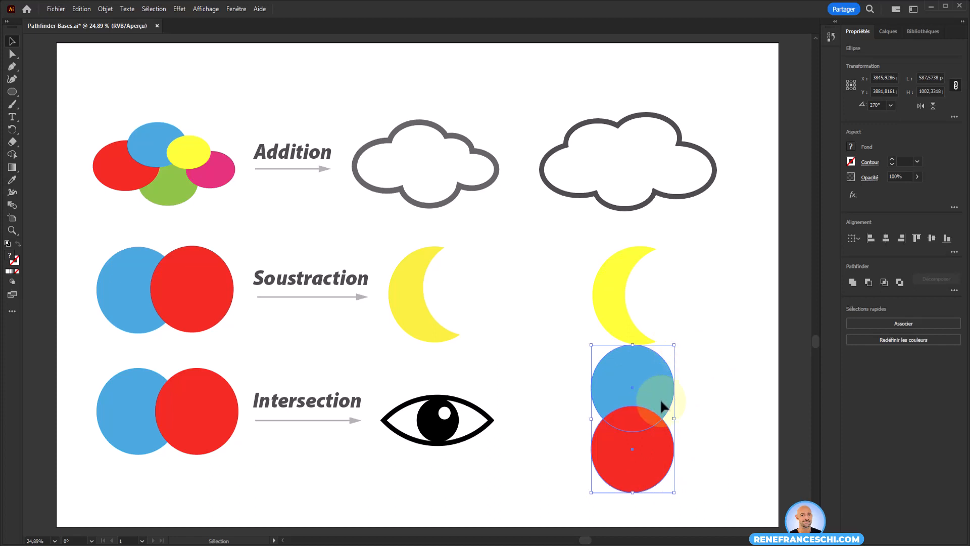
{"action": "left_click_drag", "start_coordinate": [626, 436], "coordinate": [626, 436]}
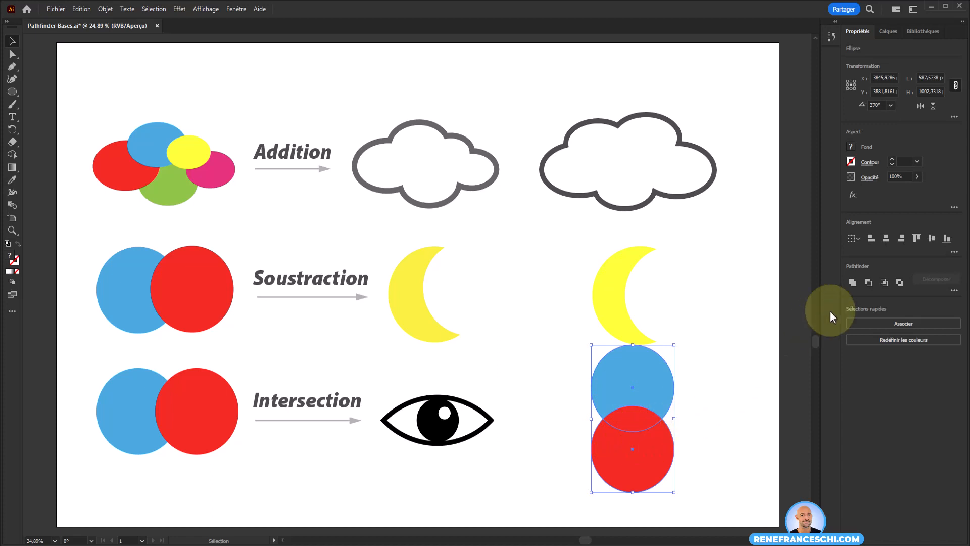
{"action": "left_click", "coordinate": [883, 283]}
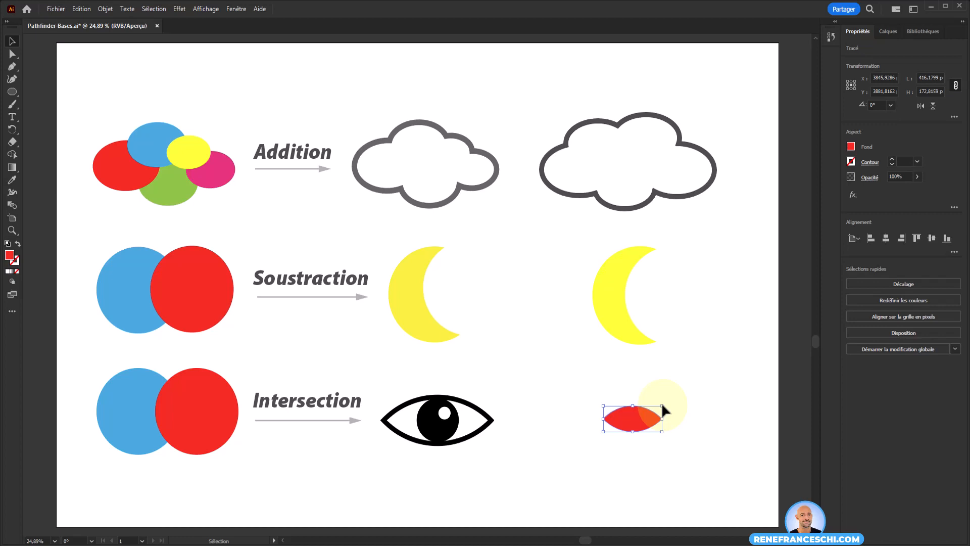
Enlarge the lens shape to about 937 × 389 px and give it a 40 pt black stroke without fill.
{"action": "left_click_drag", "start_coordinate": [662, 405], "coordinate": [702, 391]}
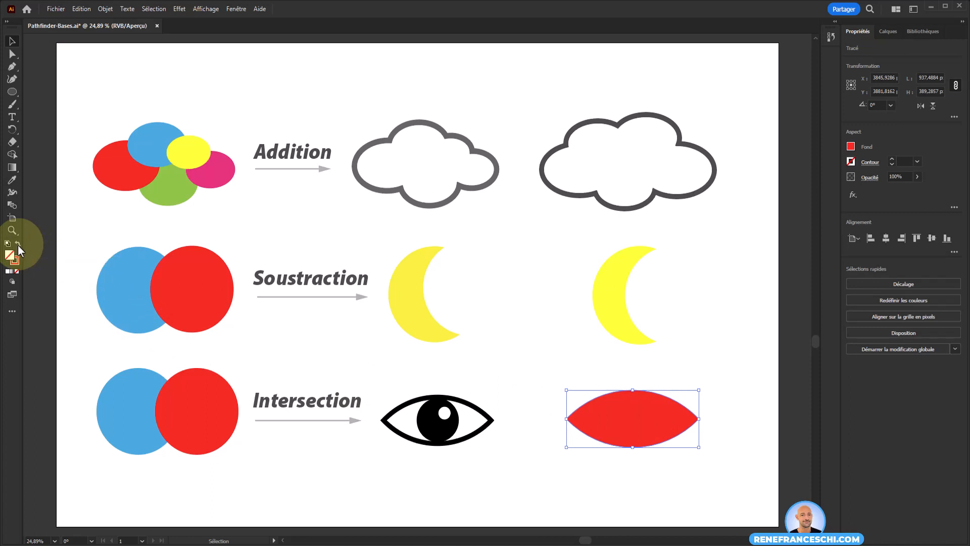
{"action": "left_click", "coordinate": [18, 244]}
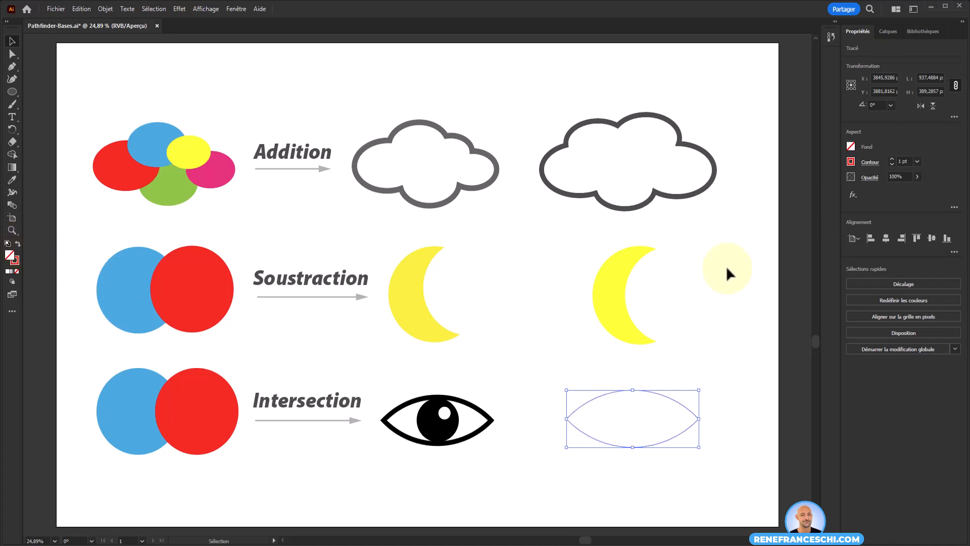
{"action": "left_click", "coordinate": [892, 159]}
{"action": "left_click", "coordinate": [892, 160]}
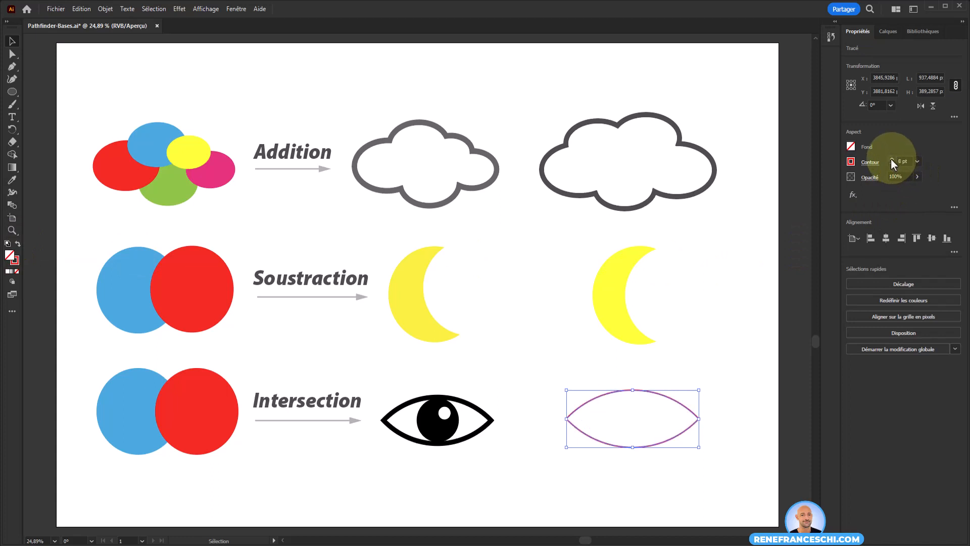
{"action": "left_click", "coordinate": [892, 159]}
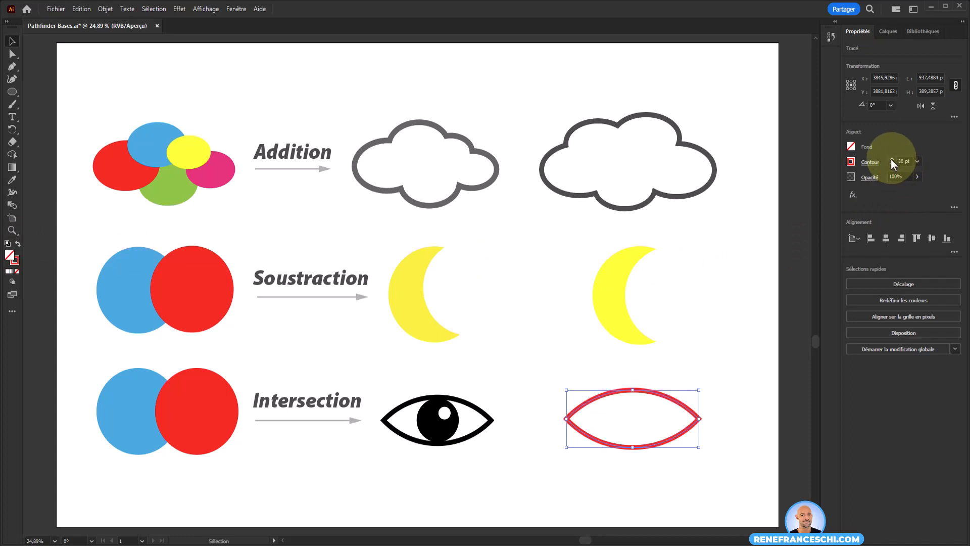
{"action": "left_click", "coordinate": [892, 160]}
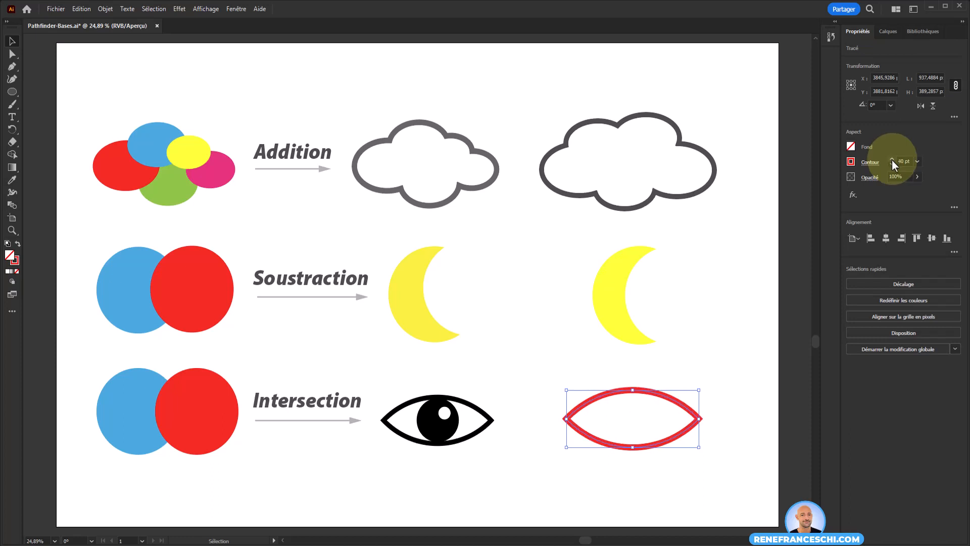
{"action": "left_click", "coordinate": [851, 161]}
{"action": "left_click", "coordinate": [762, 198]}
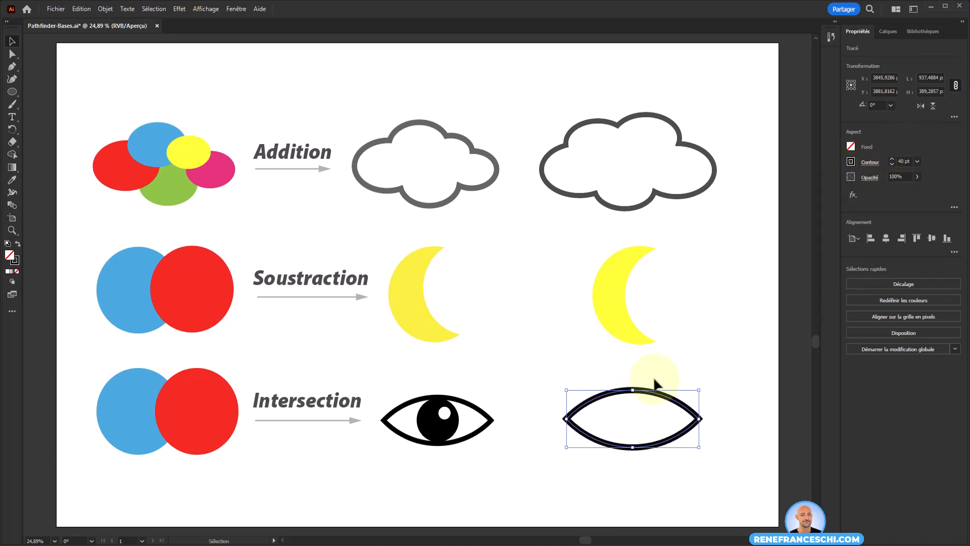
Turn on smart guides and draw a circle about 332 px in diameter from the centre of the lens shape.
{"action": "left_click", "coordinate": [587, 365]}
{"action": "left_click", "coordinate": [12, 92]}
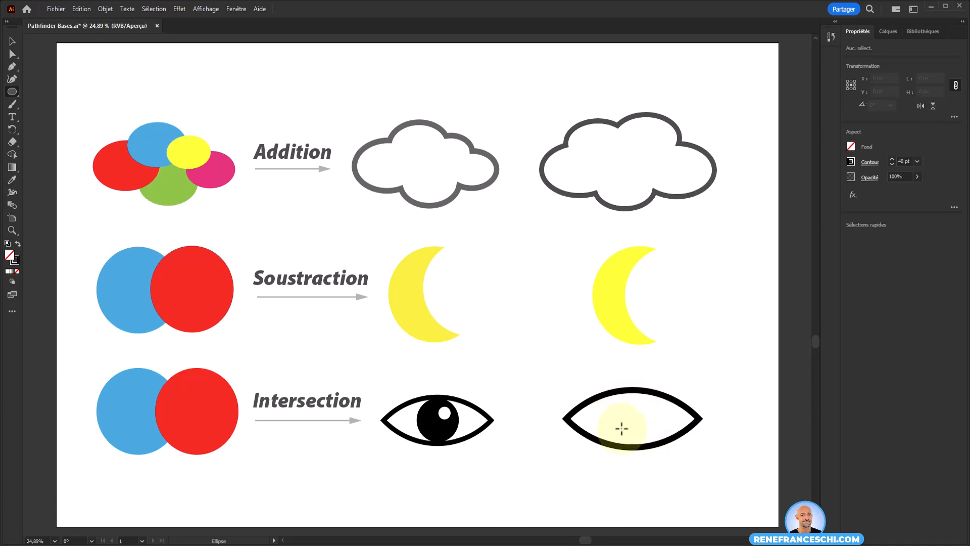
{"action": "left_click", "coordinate": [204, 10]}
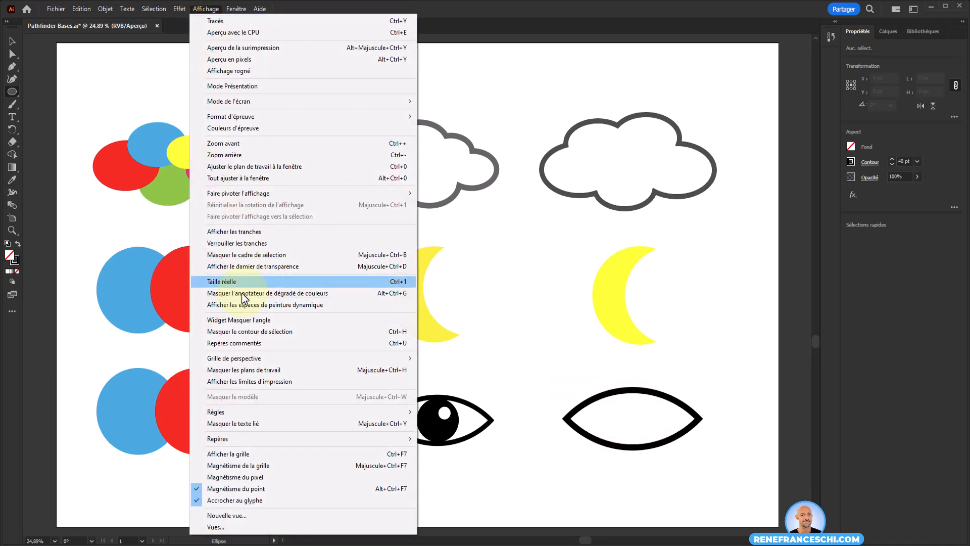
{"action": "left_click", "coordinate": [242, 343]}
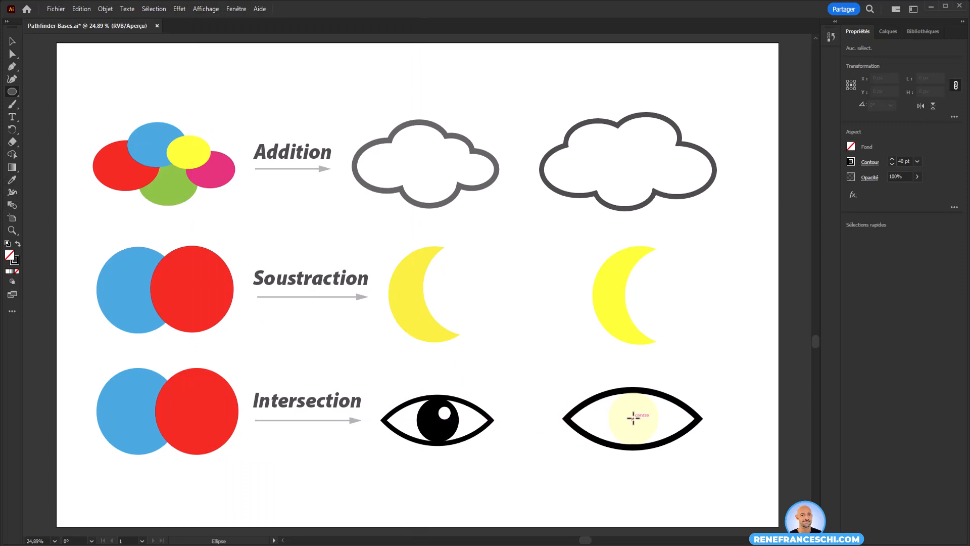
{"action": "left_click_drag", "start_coordinate": [633, 418], "coordinate": [656, 394]}
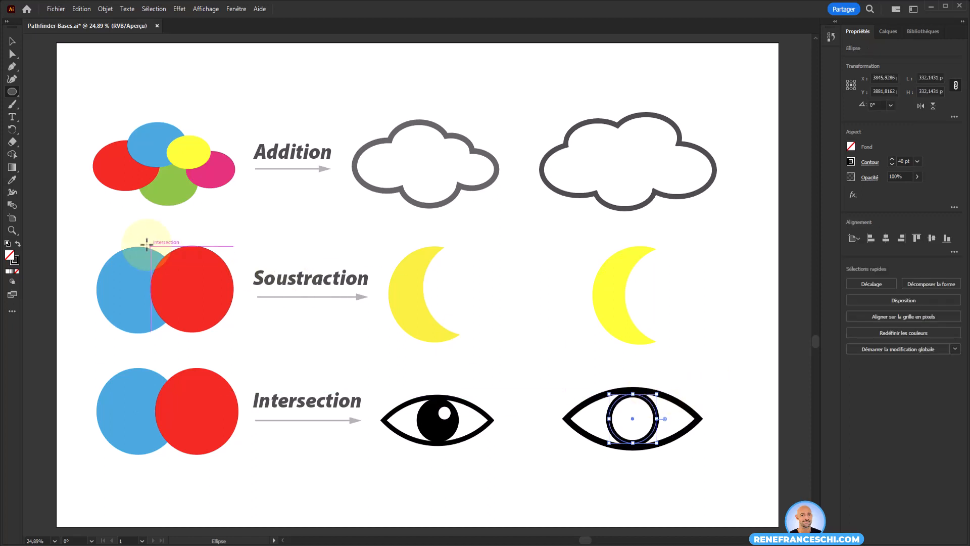
Give the circle a black fill without stroke and enlarge it from its centre to about 359 px as the pupil.
{"action": "left_click", "coordinate": [18, 247]}
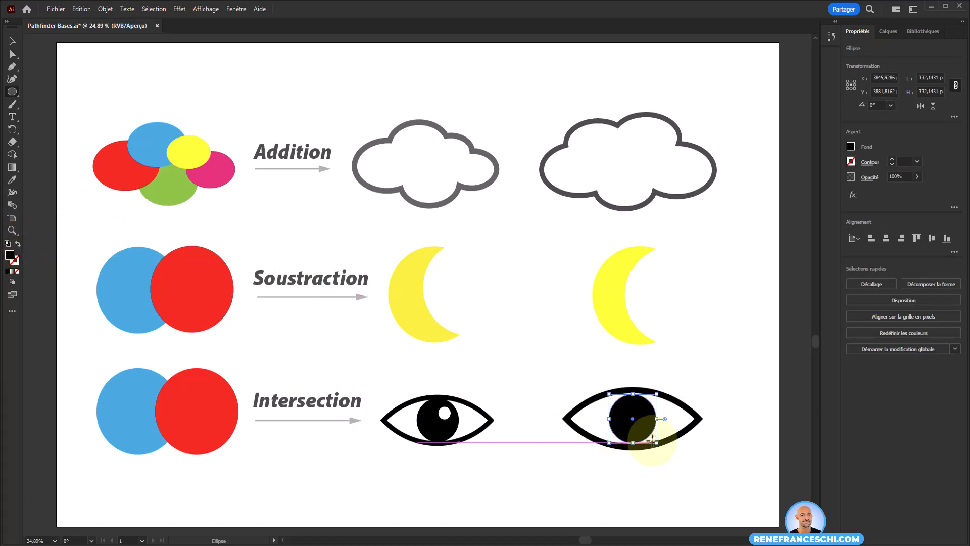
{"action": "key", "text": "v"}
{"action": "left_click", "coordinate": [728, 417]}
{"action": "left_click", "coordinate": [631, 412]}
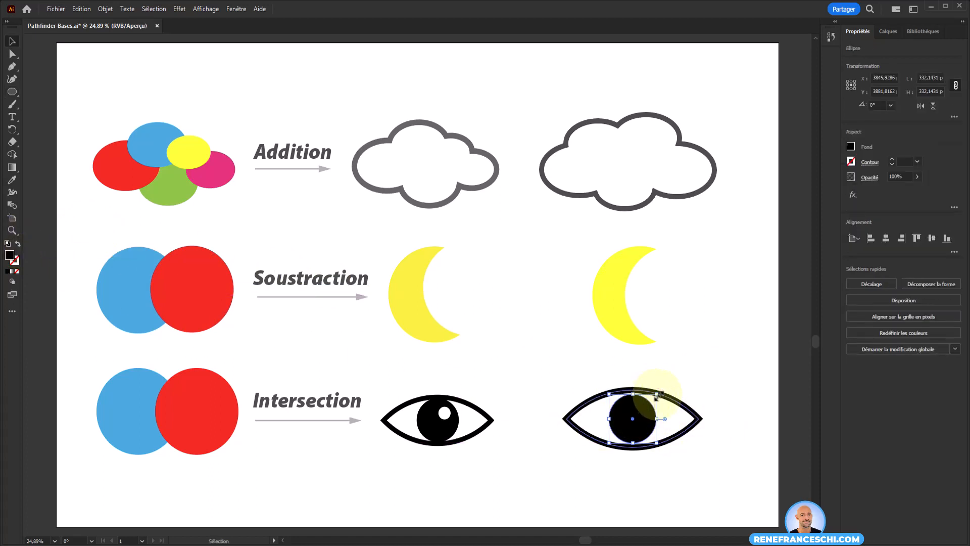
{"action": "mouse_move", "coordinate": [657, 396]}
{"action": "left_mouse_down"}
{"action": "mouse_move", "coordinate": [672, 394]}
{"action": "mouse_move", "coordinate": [660, 392]}
{"action": "left_mouse_up"}
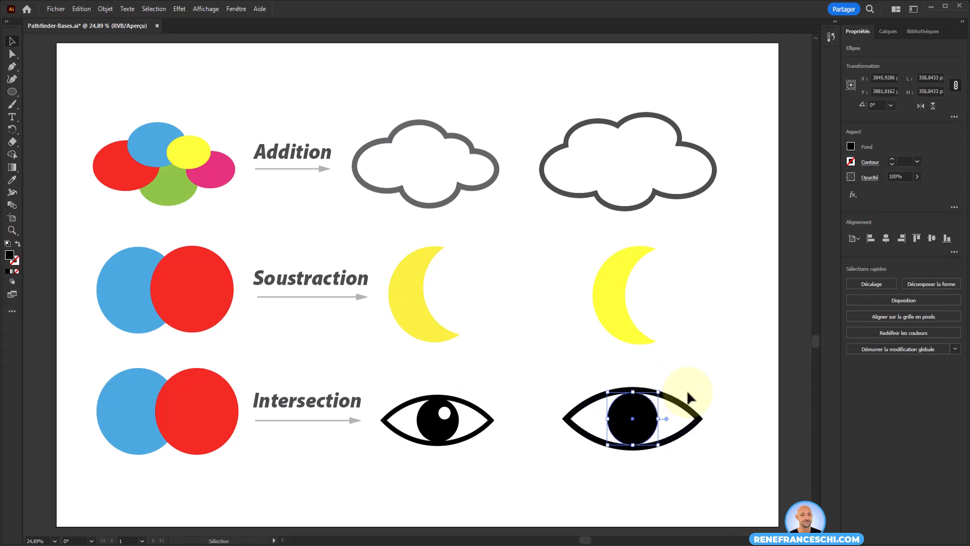
{"action": "left_click", "coordinate": [747, 386]}
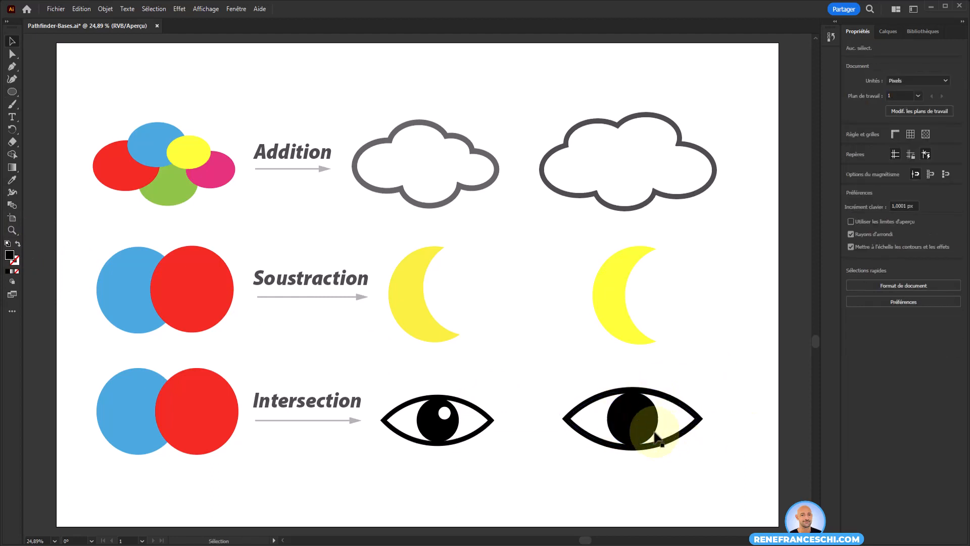
Copy the black pupil and place the copy over the original, offset slightly up and to the right.
{"action": "key", "text": "a"}
{"action": "left_click", "coordinate": [649, 399]}
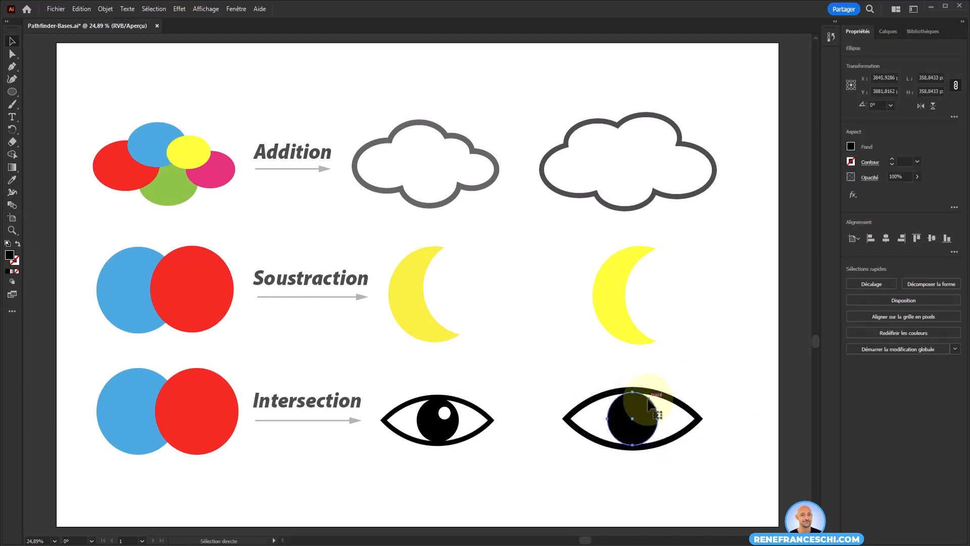
{"action": "key", "text": "ctrl+c"}
{"action": "key", "text": "ctrl+v"}
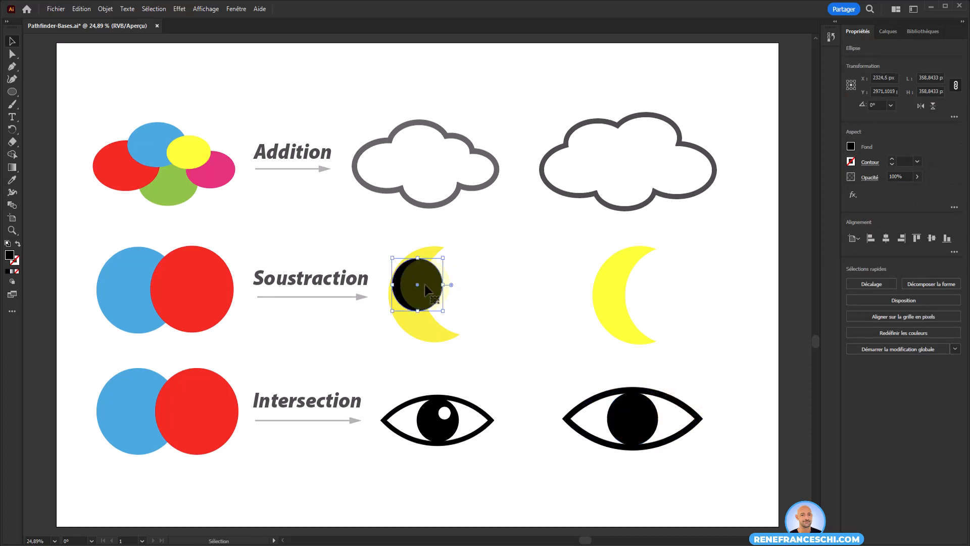
{"action": "left_click_drag", "start_coordinate": [435, 291], "coordinate": [645, 414]}
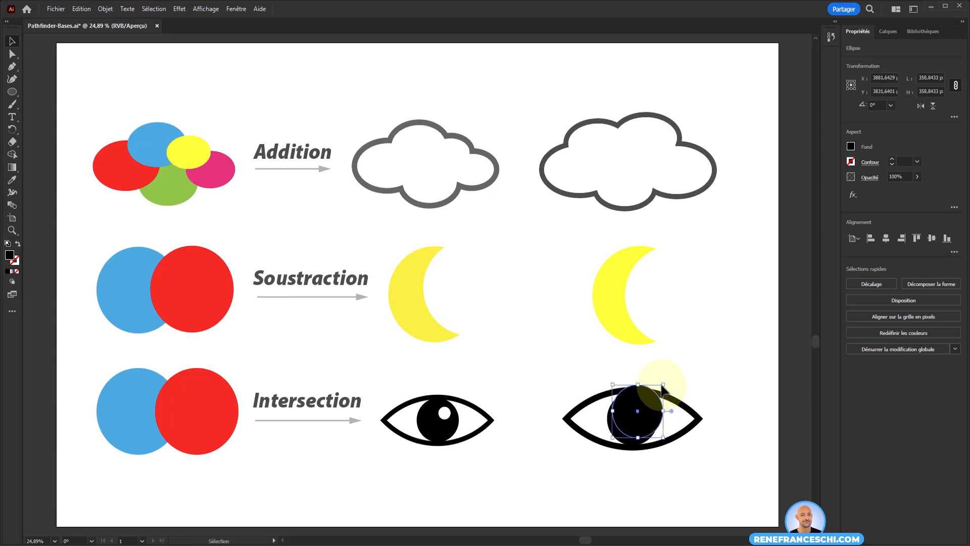
Turn the copied circle into a white highlight about 126 px wide in the upper right part of the pupil.
{"action": "left_click_drag", "start_coordinate": [663, 384], "coordinate": [630, 420]}
{"action": "left_click_drag", "start_coordinate": [625, 426], "coordinate": [645, 415]}
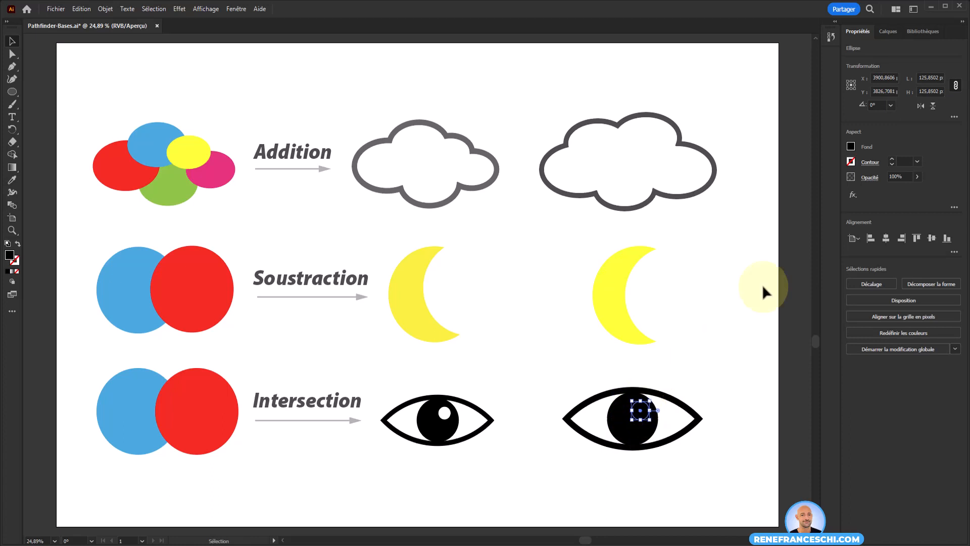
{"action": "left_click", "coordinate": [851, 146]}
{"action": "left_click", "coordinate": [734, 188]}
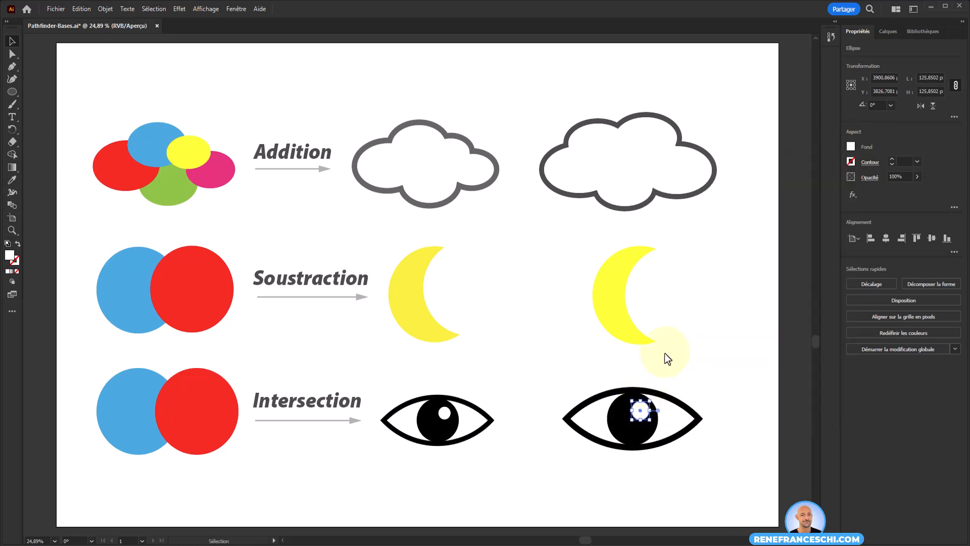
{"action": "left_click", "coordinate": [694, 433]}
Group the lens outline, pupil and highlight of the new eye.
{"action": "left_click_drag", "start_coordinate": [579, 370], "coordinate": [696, 459]}
{"action": "right_click", "coordinate": [638, 420]}
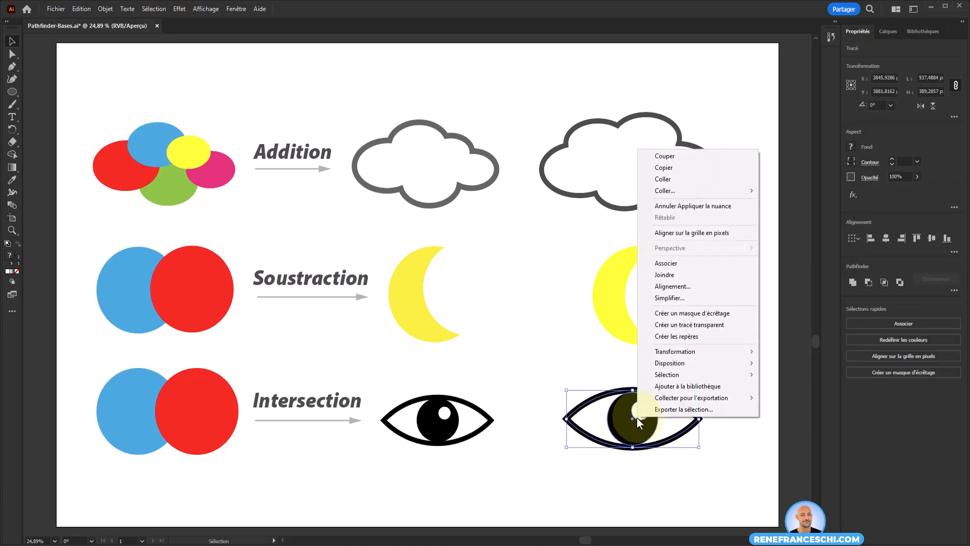
{"action": "left_click", "coordinate": [693, 264]}
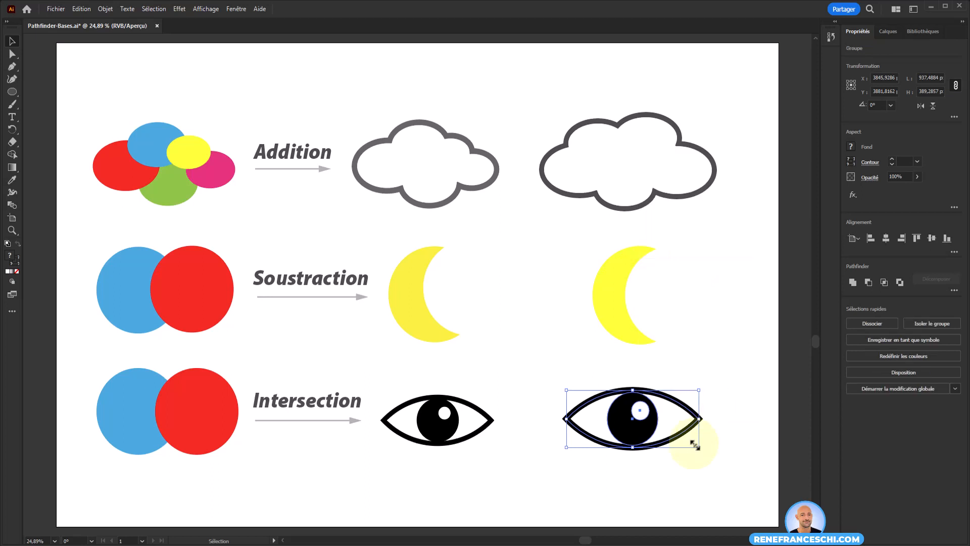
Scale the grouped eye down to about 818 × 339 px and reposition it beneath the bright yellow crescent.
{"action": "left_click", "coordinate": [693, 441]}
{"action": "left_click", "coordinate": [650, 422]}
{"action": "left_click_drag", "start_coordinate": [699, 388], "coordinate": [683, 397]}
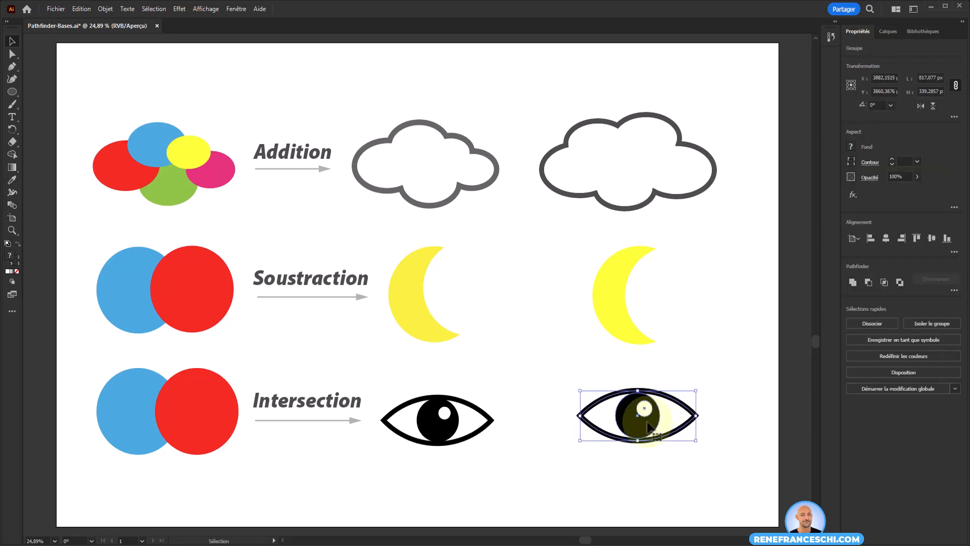
{"action": "left_click", "coordinate": [692, 329]}
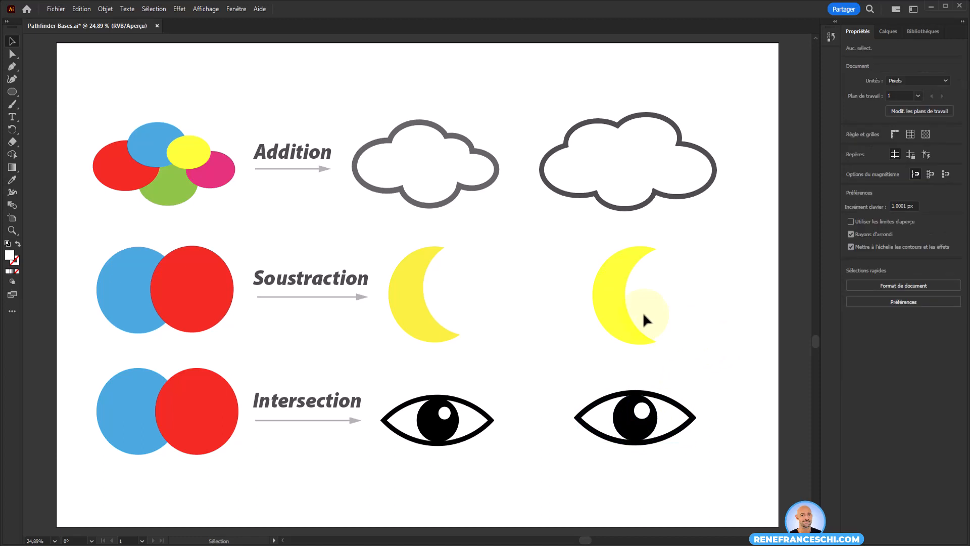